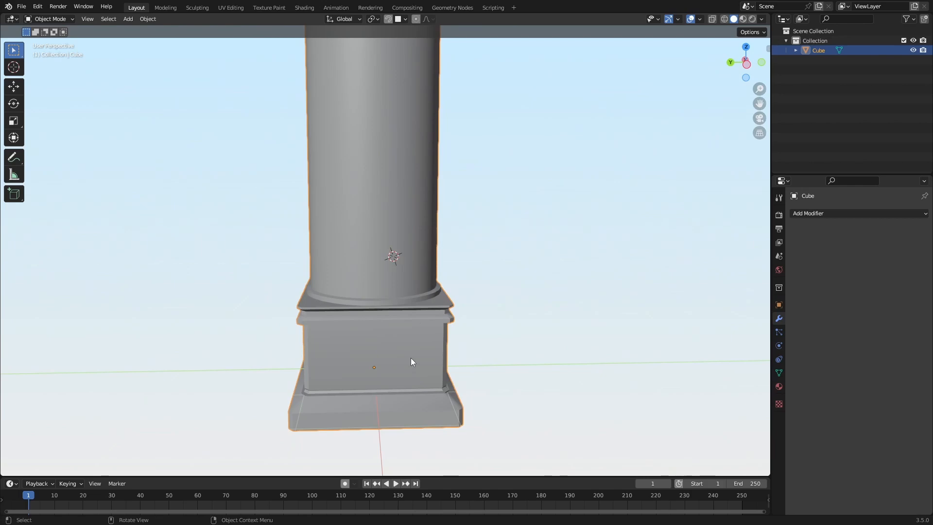
Add a Bevel modifier to the column
{"action": "left_click", "coordinate": [809, 214]}
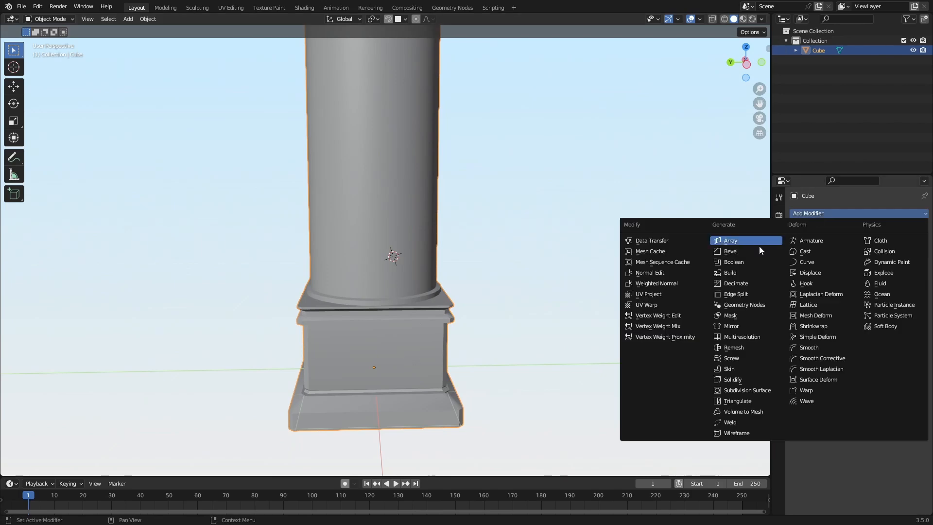
{"action": "left_click", "coordinate": [723, 241]}
{"action": "middle_click_drag", "start_coordinate": [470, 367], "coordinate": [420, 265]}
{"action": "scroll", "coordinate": [438, 272], "scroll_direction": "up", "scroll_amount": 3}
Scale the edge loop where the column's shaft meets its base ring
{"action": "key", "text": "Tab"}
{"action": "scroll", "coordinate": [421, 265], "scroll_direction": "up", "scroll_amount": 4}
{"action": "key", "text": "2"}
{"action": "left_click", "coordinate": [375, 255], "text": "alt"}
{"action": "scroll", "coordinate": [375, 254], "scroll_direction": "down", "scroll_amount": 2}
{"action": "key", "text": "s"}
{"action": "middle_click_drag", "start_coordinate": [654, 250], "coordinate": [530, 260]}
{"action": "left_click", "coordinate": [635, 248]}
{"action": "scroll", "coordinate": [594, 260], "scroll_direction": "down", "scroll_amount": 2}
{"action": "key", "text": "Tab"}
Examine the bevelled edges of the column's base ring and pedestal mouldings from several sides
{"action": "scroll", "coordinate": [545, 285], "scroll_direction": "down", "scroll_amount": 2}
{"action": "scroll", "coordinate": [383, 286], "scroll_direction": "up", "scroll_amount": 2}
{"action": "middle_click_drag", "start_coordinate": [396, 287], "coordinate": [475, 246]}
{"action": "middle_click_drag", "start_coordinate": [343, 287], "coordinate": [574, 229]}
{"action": "scroll", "coordinate": [429, 243], "scroll_direction": "down", "scroll_amount": 2}
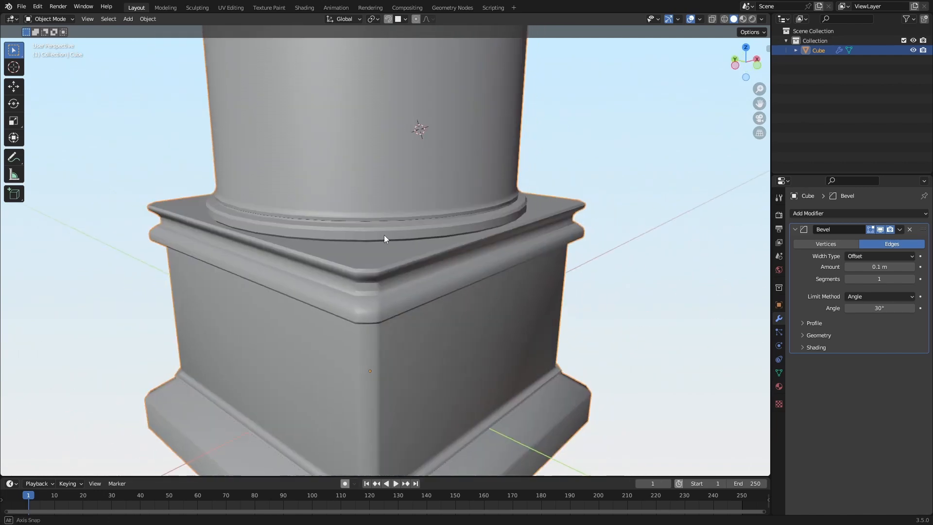
{"action": "middle_click_drag", "start_coordinate": [384, 236], "coordinate": [370, 291]}
{"action": "middle_click_drag", "start_coordinate": [504, 263], "coordinate": [619, 214]}
{"action": "scroll", "coordinate": [619, 215], "scroll_direction": "up", "scroll_amount": 3}
{"action": "key", "text": "Tab"}
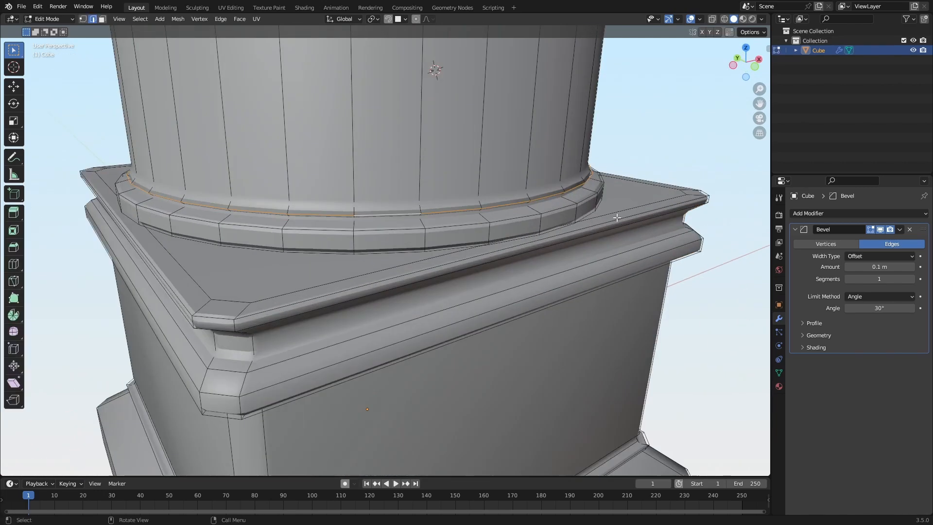
{"action": "key", "text": "Tab"}
{"action": "scroll", "coordinate": [587, 252], "scroll_direction": "down", "scroll_amount": 2}
{"action": "middle_click_drag", "start_coordinate": [587, 251], "coordinate": [500, 253]}
{"action": "scroll", "coordinate": [329, 261], "scroll_direction": "up", "scroll_amount": 2}
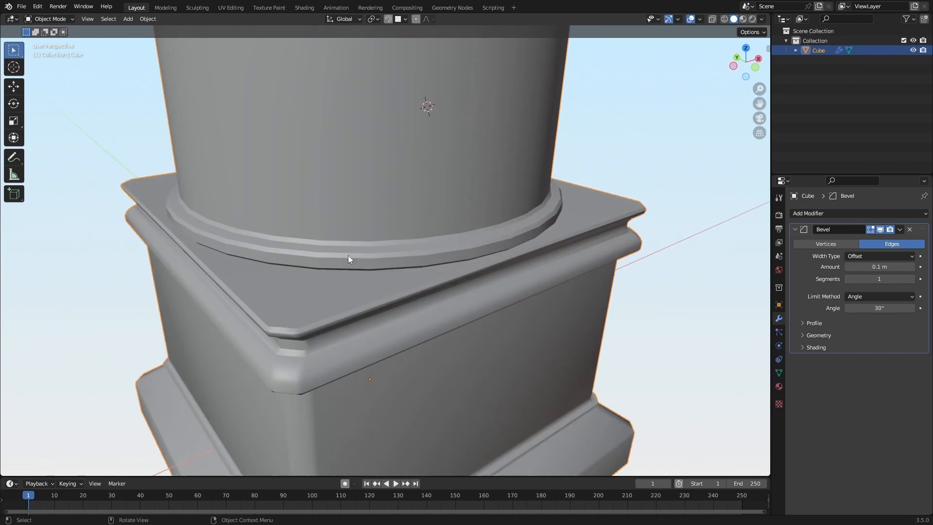
{"action": "middle_click_drag", "start_coordinate": [326, 252], "coordinate": [518, 247]}
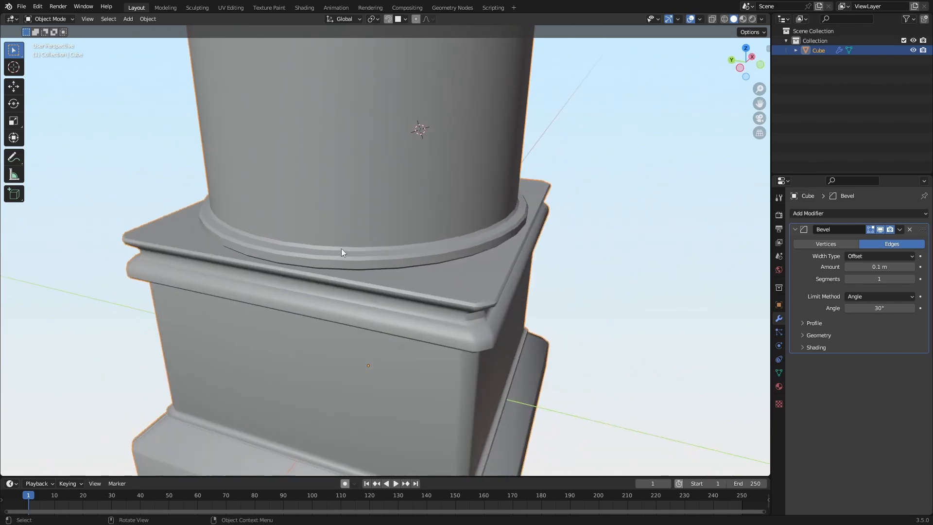
{"action": "middle_click_drag", "start_coordinate": [341, 252], "coordinate": [348, 274]}
{"action": "scroll", "coordinate": [426, 244], "scroll_direction": "down", "scroll_amount": 6}
{"action": "middle_click_drag", "start_coordinate": [426, 245], "coordinate": [436, 305]}
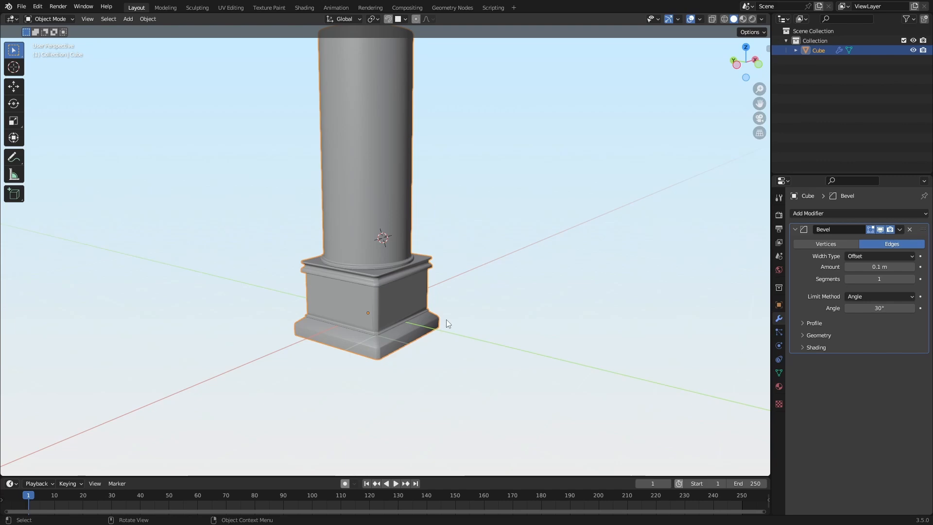
Recess the pedestal's side panels by insetting their faces and scaling them inward to about 0.98 with Z locked
{"action": "key", "text": "Tab"}
{"action": "scroll", "coordinate": [448, 324], "scroll_direction": "up", "scroll_amount": 5}
{"action": "middle_click_drag", "start_coordinate": [515, 292], "coordinate": [525, 287]}
{"action": "key", "text": "s"}
{"action": "key", "text": "shift+z"}
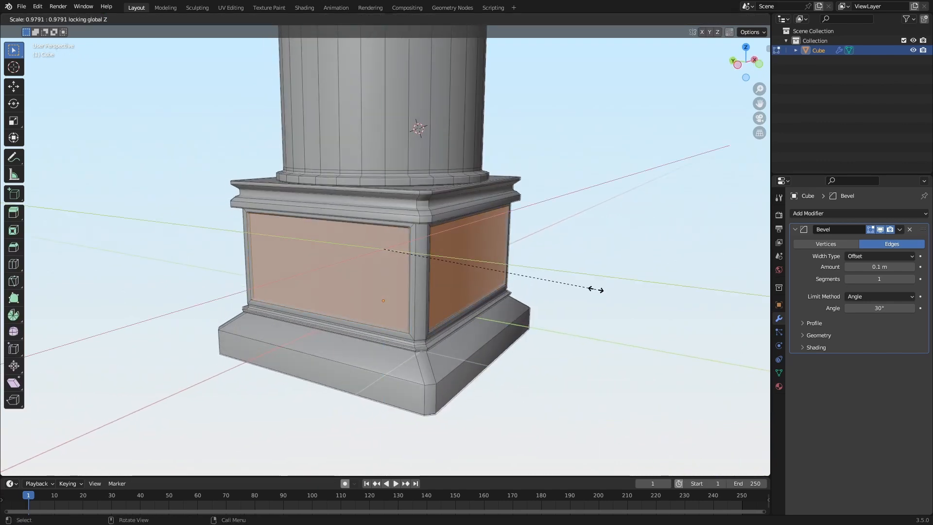
{"action": "left_click", "coordinate": [583, 287]}
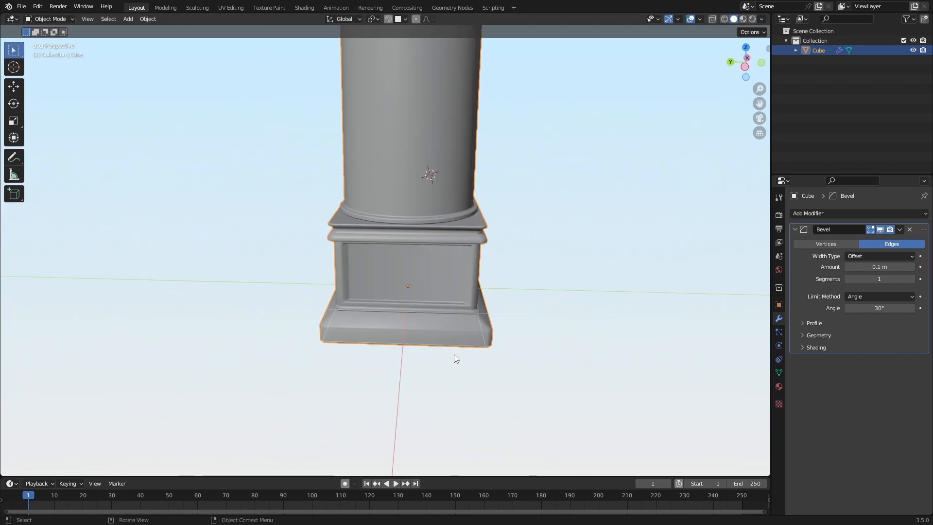
Examine the whole column and its recessed pedestal panels from several sides and distances
{"action": "scroll", "coordinate": [453, 354], "scroll_direction": "down", "scroll_amount": 5}
{"action": "middle_click_drag", "start_coordinate": [454, 354], "coordinate": [459, 326]}
{"action": "scroll", "coordinate": [480, 334], "scroll_direction": "up", "scroll_amount": 5}
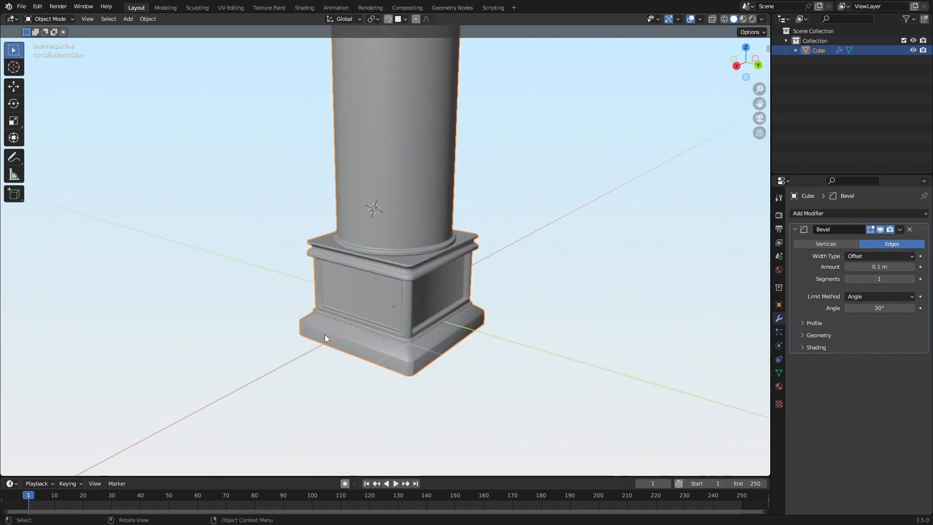
{"action": "scroll", "coordinate": [395, 345], "scroll_direction": "down", "scroll_amount": 4}
{"action": "middle_click_drag", "start_coordinate": [396, 340], "coordinate": [416, 322]}
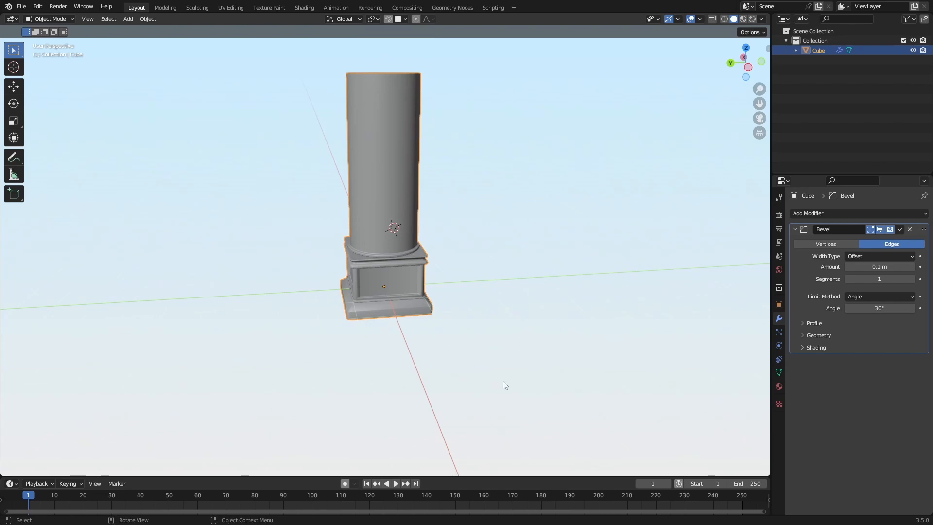
{"action": "left_click", "coordinate": [455, 338]}
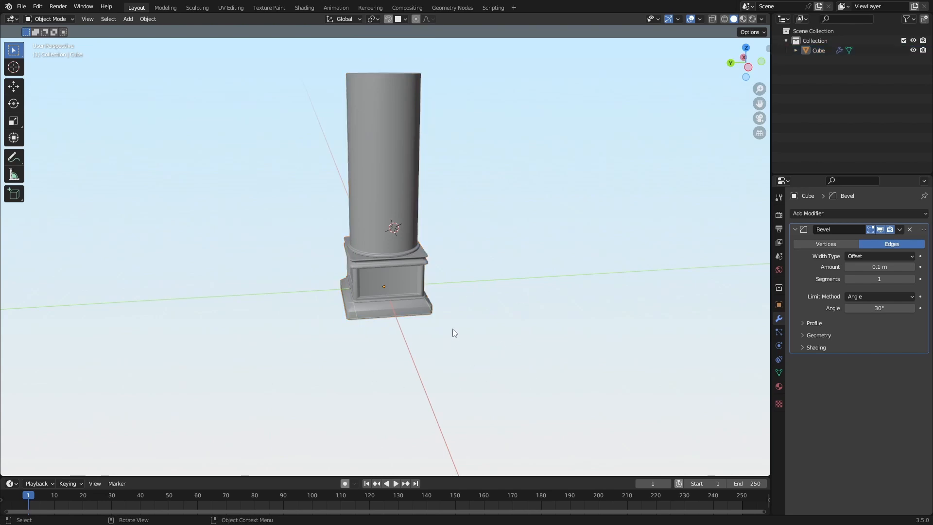
{"action": "left_click", "coordinate": [412, 306]}
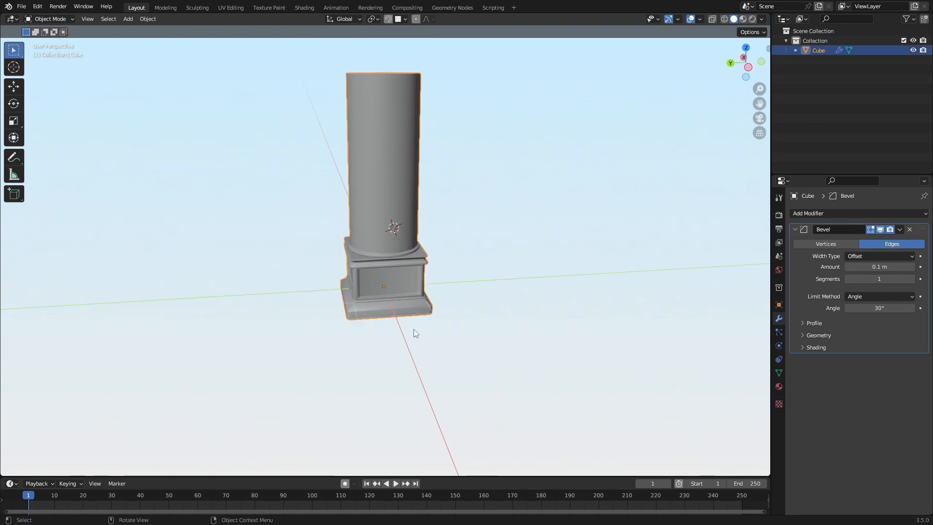
{"action": "middle_click_drag", "start_coordinate": [414, 331], "coordinate": [319, 249]}
{"action": "scroll", "coordinate": [319, 244], "scroll_direction": "down", "scroll_amount": 1}
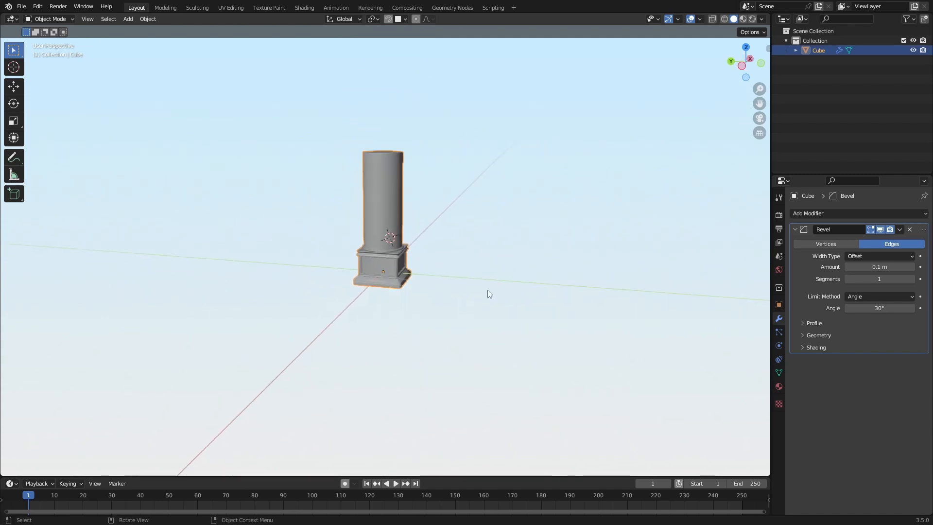
{"action": "middle_click_drag", "start_coordinate": [505, 275], "coordinate": [448, 341]}
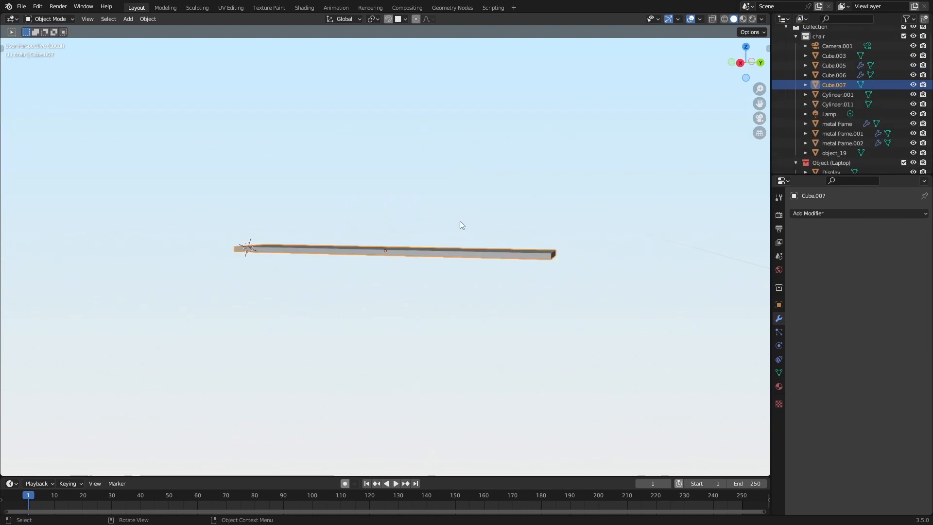
Divide the flat slab into a grid with 29 evenly spaced loop cuts across its length and 4 along it
{"action": "middle_click_drag", "start_coordinate": [388, 284], "coordinate": [362, 275]}
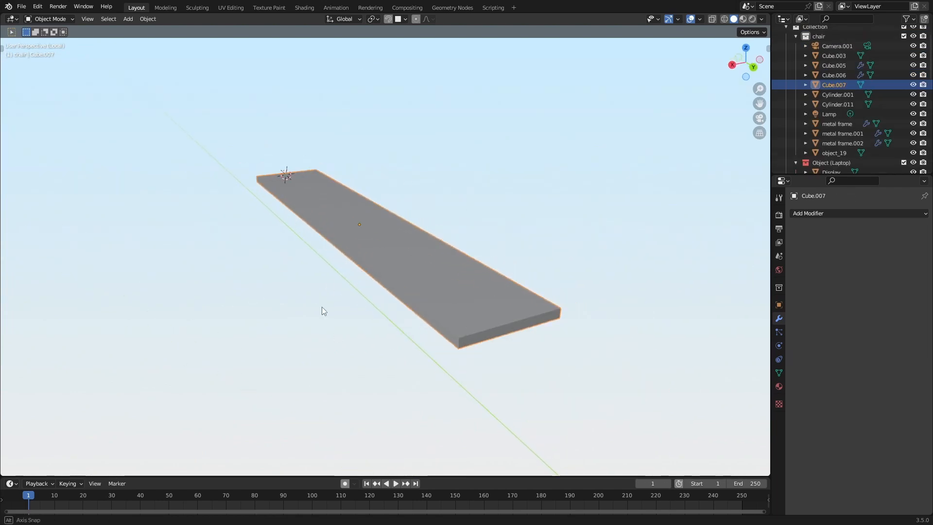
{"action": "middle_click_drag", "start_coordinate": [321, 307], "coordinate": [354, 306]}
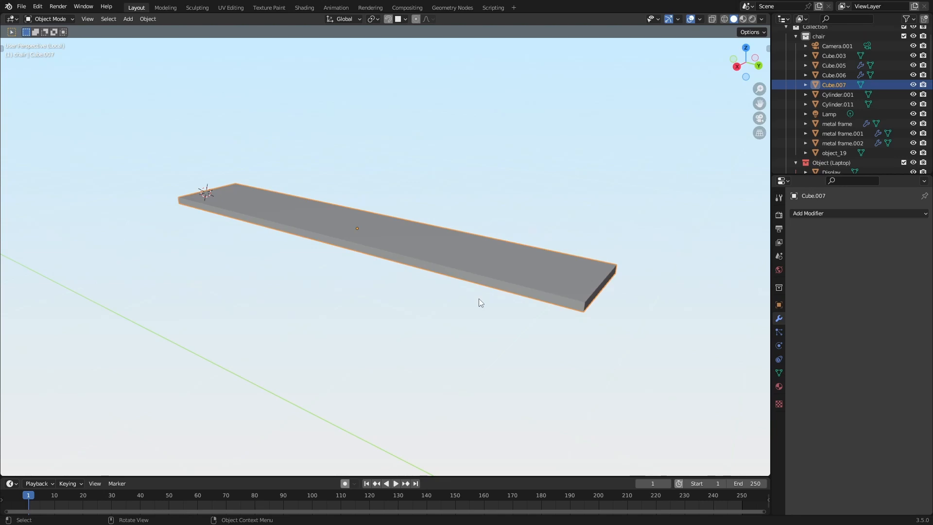
{"action": "middle_click_drag", "start_coordinate": [485, 298], "coordinate": [483, 264]}
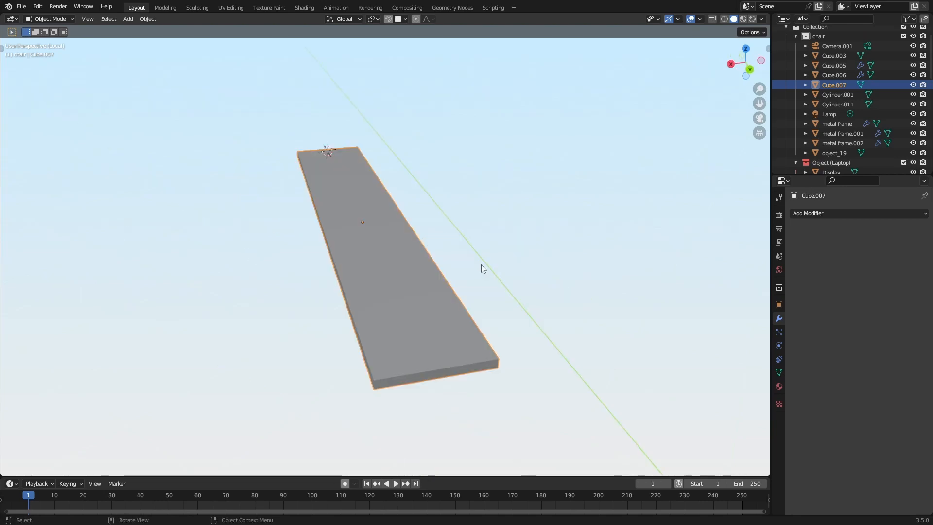
{"action": "key", "text": "Tab"}
{"action": "middle_click_drag", "start_coordinate": [427, 313], "coordinate": [449, 327]}
{"action": "key", "text": "ctrl+r"}
{"action": "scroll", "coordinate": [413, 235], "scroll_direction": "up", "scroll_amount": 5}
{"action": "scroll", "coordinate": [413, 235], "scroll_direction": "up", "scroll_amount": 14}
{"action": "scroll", "coordinate": [413, 234], "scroll_direction": "up", "scroll_amount": 9}
{"action": "left_click", "coordinate": [413, 235]}
{"action": "right_click", "coordinate": [413, 235]}
Select all the slab's top faces and inset them individually by about 0.0095 m
{"action": "mouse_move", "coordinate": [449, 377]}
{"action": "middle_mouse_down"}
{"action": "mouse_move", "coordinate": [479, 381]}
{"action": "mouse_move", "coordinate": [478, 337]}
{"action": "mouse_move", "coordinate": [514, 336]}
{"action": "middle_mouse_up"}
{"action": "key", "text": "shift+z"}
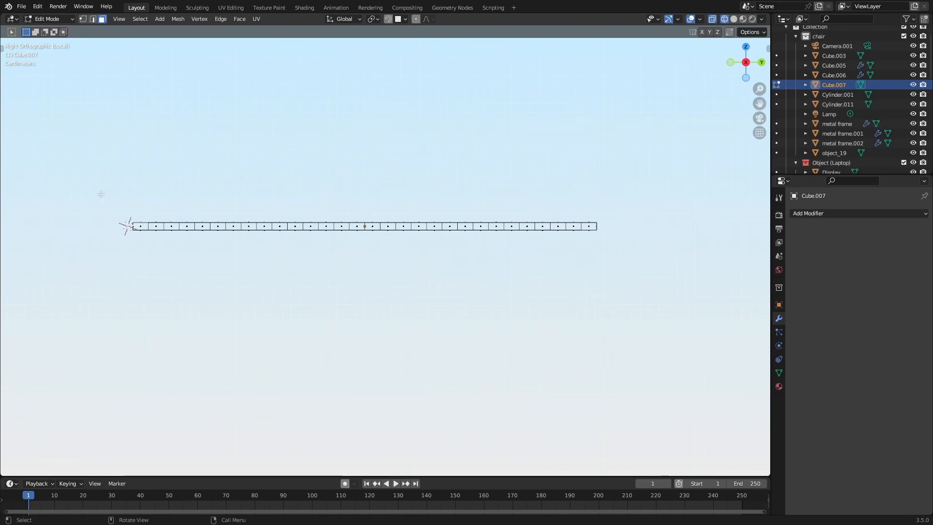
{"action": "left_click_drag", "start_coordinate": [612, 212], "coordinate": [660, 225]}
{"action": "middle_click_drag", "start_coordinate": [611, 260], "coordinate": [543, 327]}
{"action": "key", "text": "z"}
{"action": "left_click", "coordinate": [590, 332]}
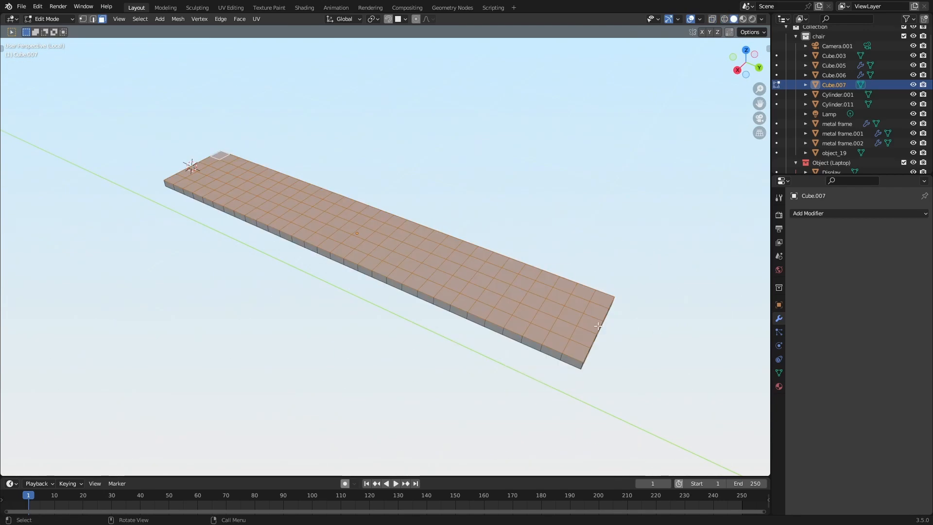
{"action": "key", "text": "i"}
{"action": "key", "text": "i"}
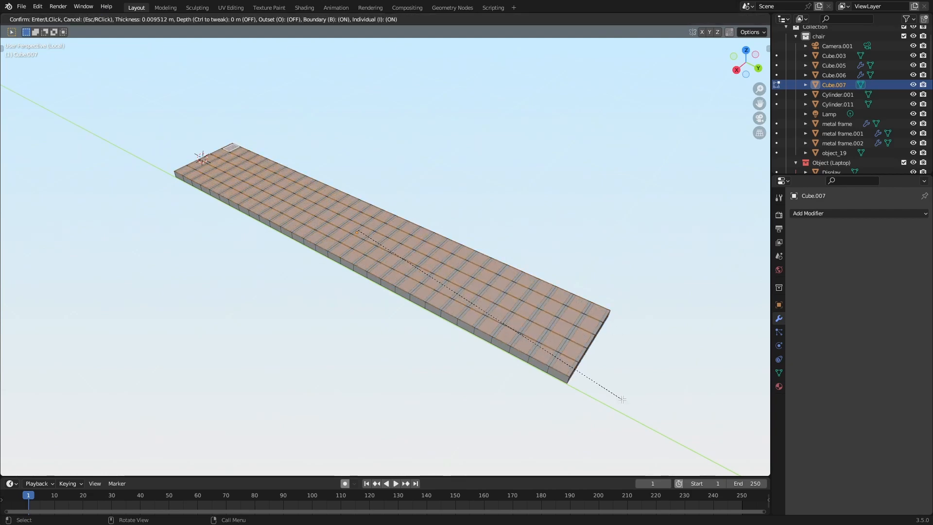
{"action": "left_click", "coordinate": [623, 399]}
Scale the inset faces about their individual origins to 0.822 along X
{"action": "middle_click_drag", "start_coordinate": [554, 289], "coordinate": [568, 218]}
{"action": "key", "text": "comma"}
{"action": "left_click", "coordinate": [573, 313]}
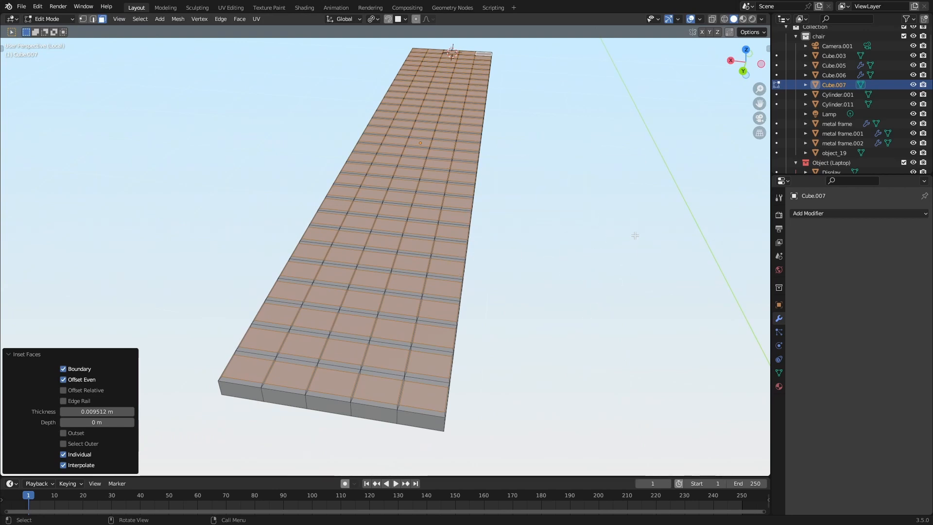
{"action": "key", "text": "s"}
{"action": "key", "text": "x"}
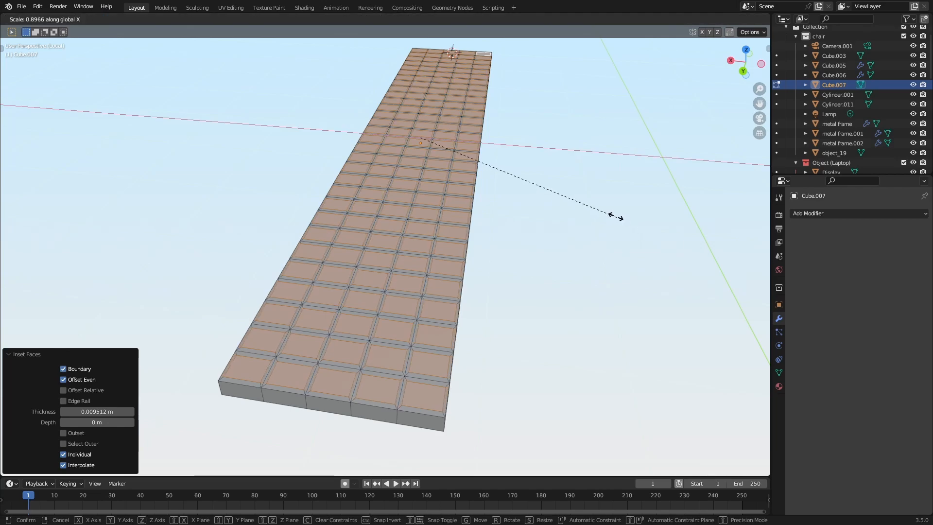
{"action": "left_click", "coordinate": [601, 206]}
Extrude the inset faces 0.001212 m down into the slab
{"action": "middle_click_drag", "start_coordinate": [537, 245], "coordinate": [502, 232]}
{"action": "scroll", "coordinate": [529, 202], "scroll_direction": "up", "scroll_amount": 2}
{"action": "key", "text": "e"}
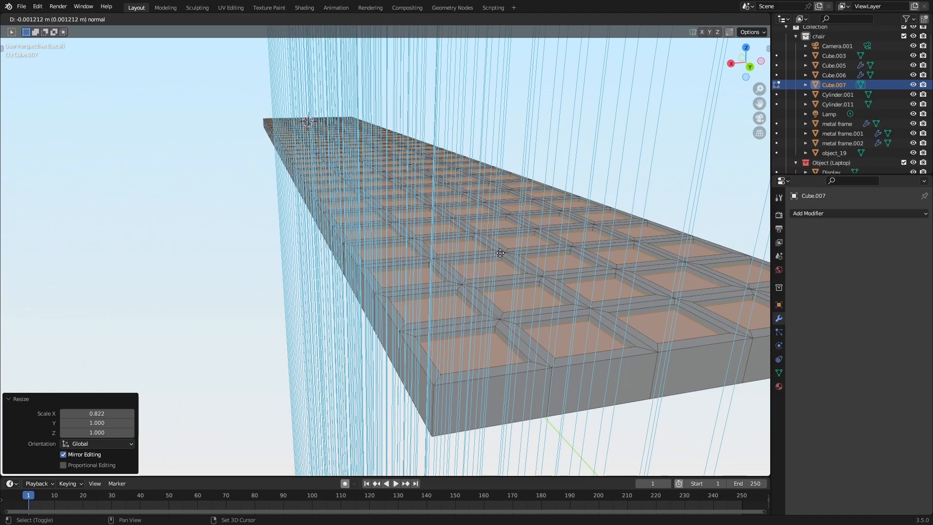
{"action": "left_click", "coordinate": [500, 252]}
{"action": "middle_click_drag", "start_coordinate": [500, 253], "coordinate": [434, 308]}
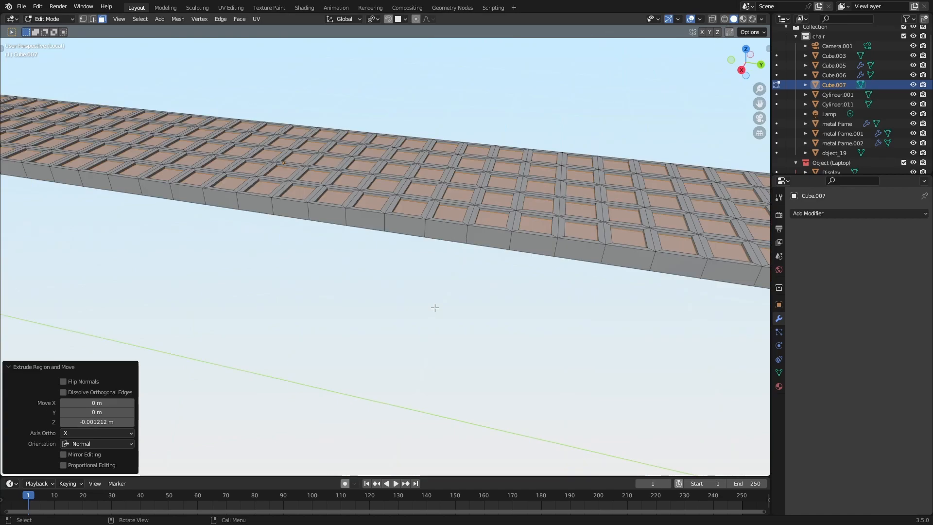
Lower the recessed faces about 0.0012 m further along Z and return to Object Mode
{"action": "middle_click_drag", "start_coordinate": [435, 307], "coordinate": [394, 279]}
{"action": "key", "text": "e"}
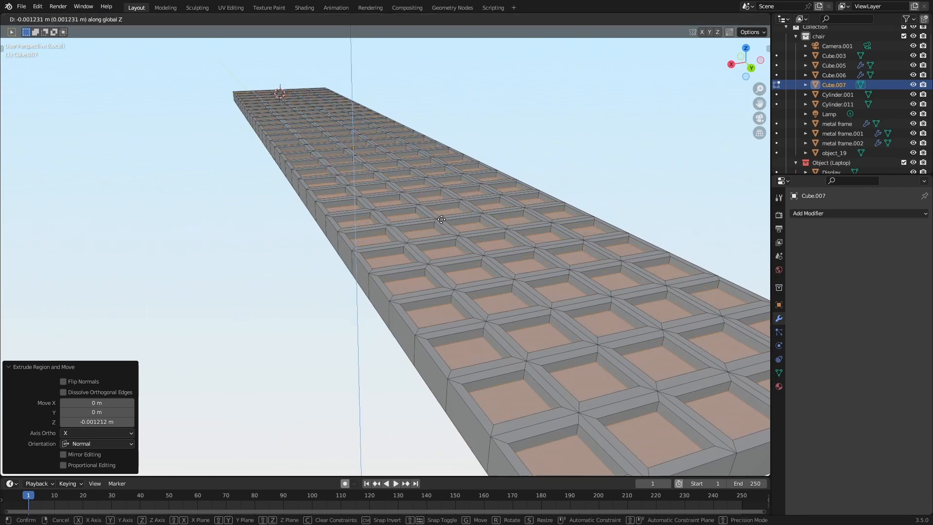
{"action": "left_click", "coordinate": [441, 222]}
{"action": "middle_click_drag", "start_coordinate": [418, 258], "coordinate": [337, 343]}
{"action": "key", "text": "Tab"}
{"action": "scroll", "coordinate": [337, 343], "scroll_direction": "up", "scroll_amount": 5}
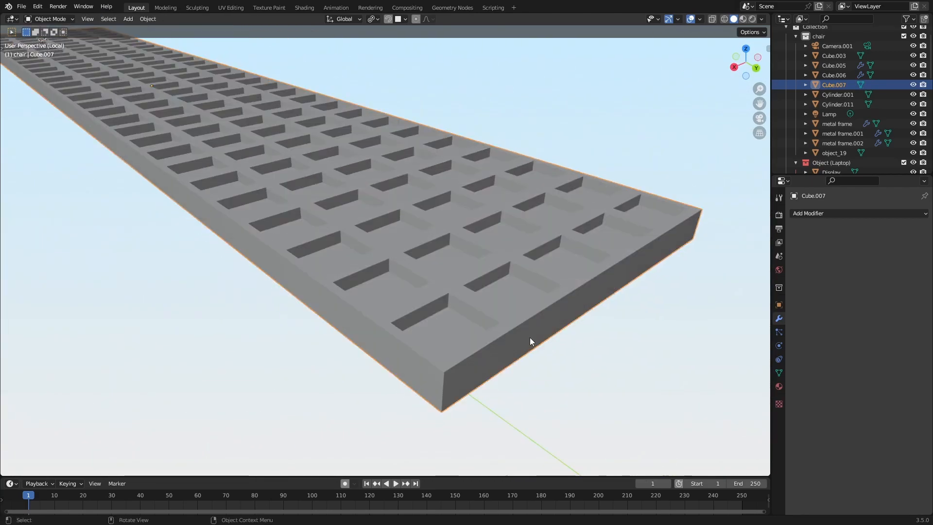
Select the face loop around the slab's sides and solidify those faces with a thickness of -0.01 m
{"action": "middle_click_drag", "start_coordinate": [454, 378], "coordinate": [429, 358]}
{"action": "key", "text": "Tab"}
{"action": "key", "text": "3"}
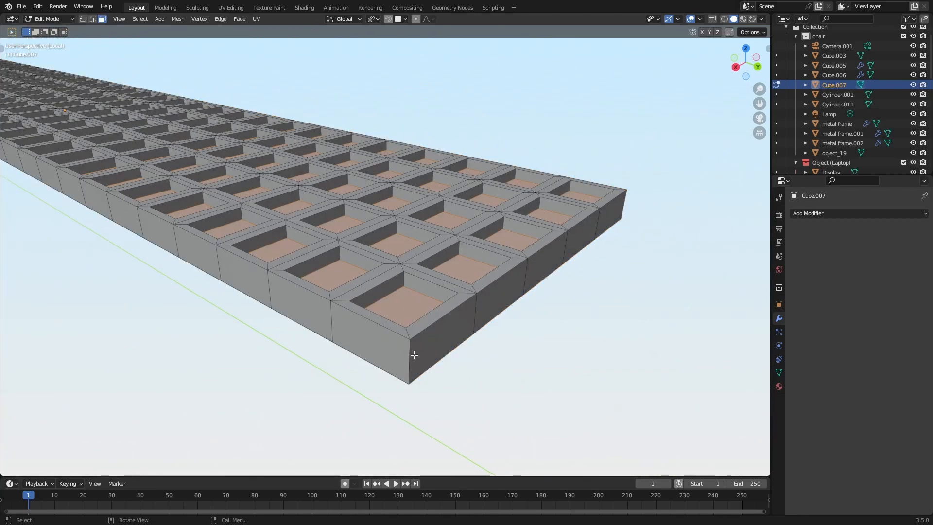
{"action": "left_click", "coordinate": [414, 356], "text": "alt"}
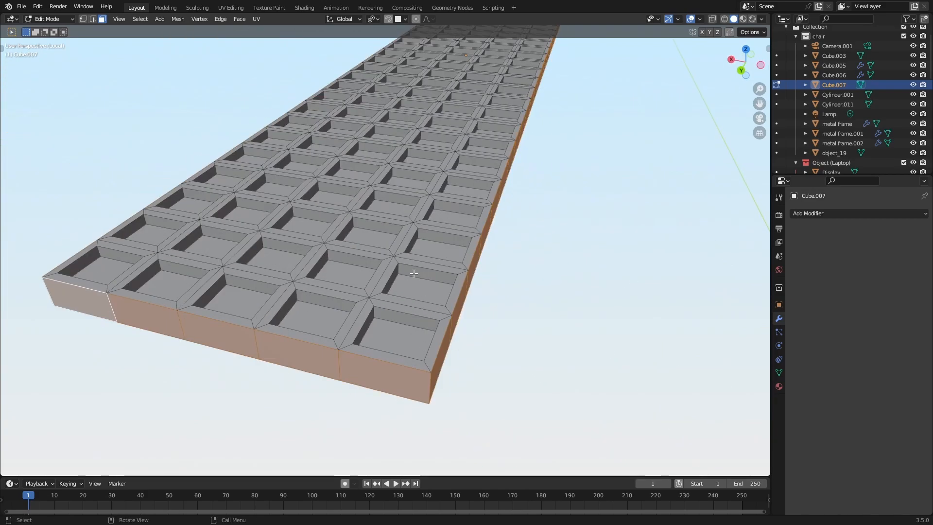
{"action": "left_click", "coordinate": [240, 19]}
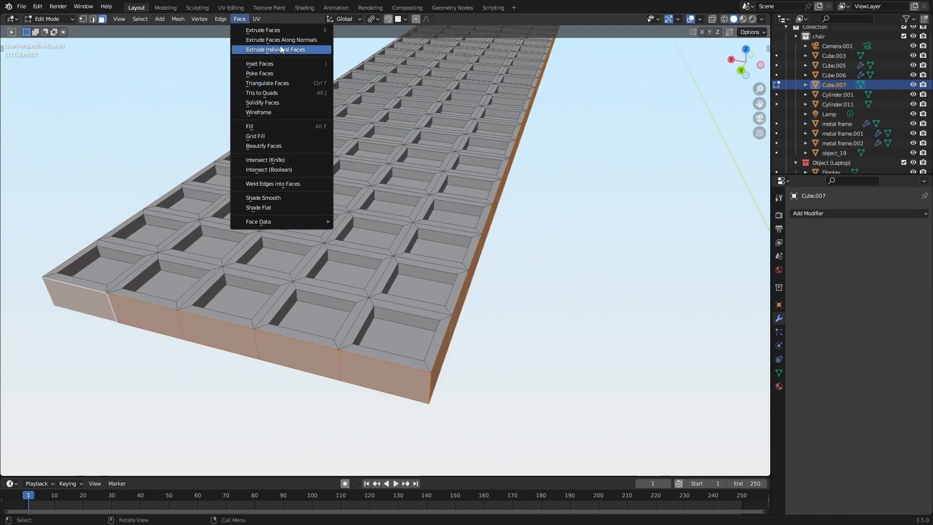
{"action": "left_click", "coordinate": [279, 104]}
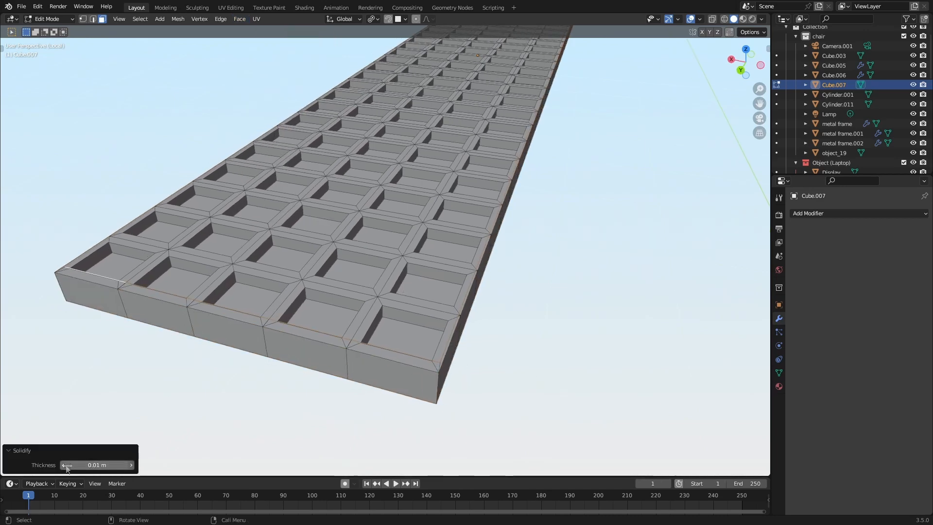
{"action": "left_click", "coordinate": [65, 465]}
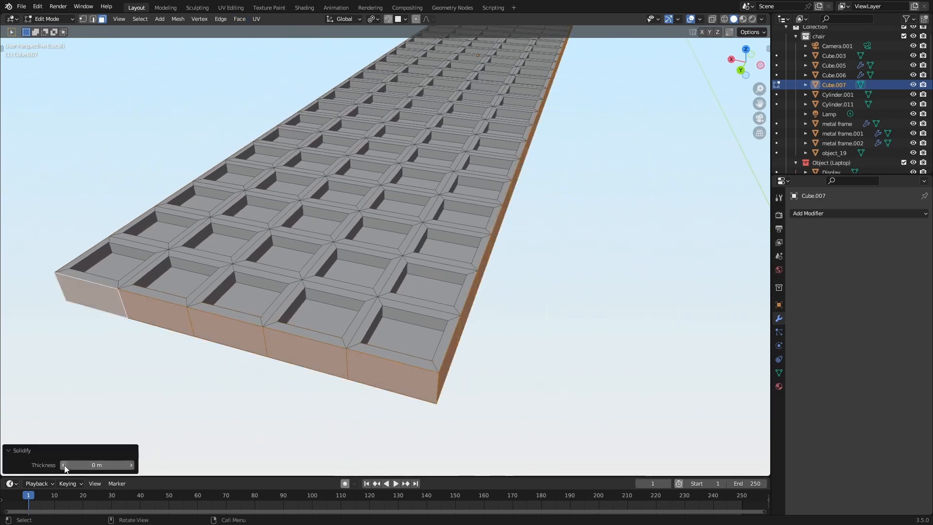
{"action": "left_click", "coordinate": [63, 466]}
Scale the selected outer side faces to 1.023 along X
{"action": "middle_click_drag", "start_coordinate": [257, 365], "coordinate": [425, 302]}
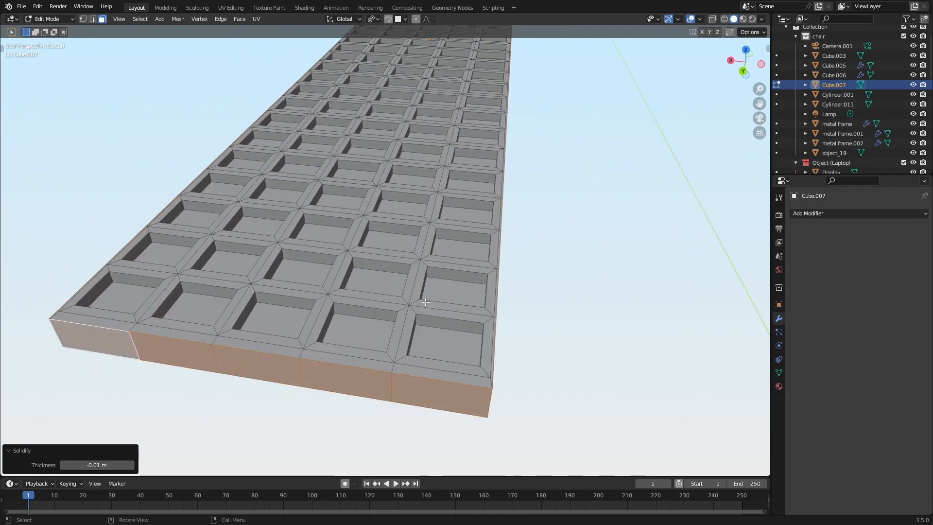
{"action": "key", "text": "s"}
{"action": "key", "text": "x"}
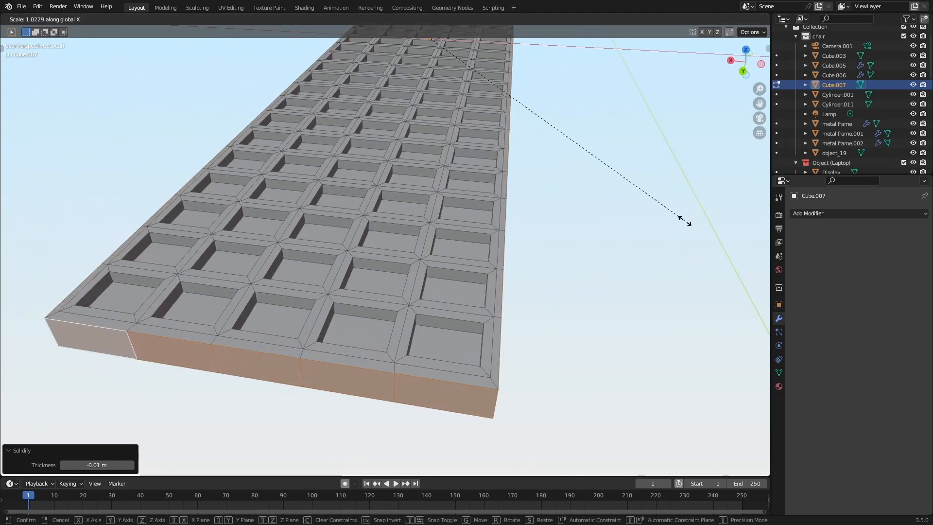
{"action": "left_click", "coordinate": [685, 221]}
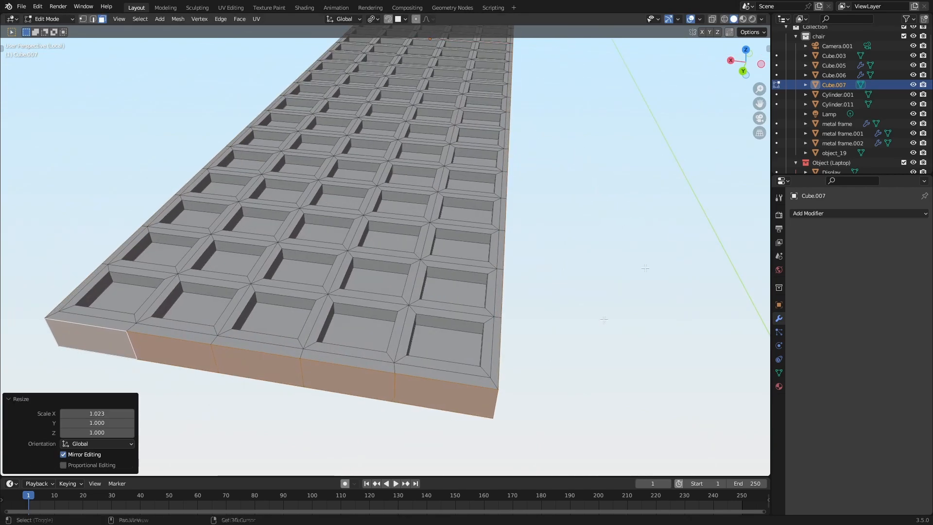
Select the narrow rim face loops around the slab's top and underside and set the pivot point to Median Point
{"action": "left_click", "coordinate": [493, 383], "text": "alt"}
{"action": "middle_click_drag", "start_coordinate": [416, 389], "coordinate": [384, 304]}
{"action": "middle_click_drag", "start_coordinate": [413, 311], "coordinate": [352, 277]}
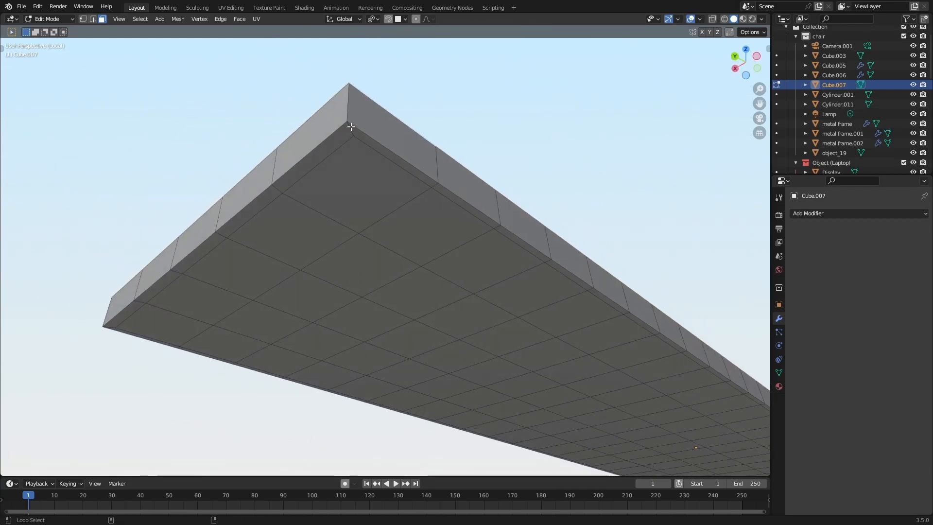
{"action": "middle_click_drag", "start_coordinate": [350, 131], "coordinate": [428, 311]}
{"action": "key", "text": "period"}
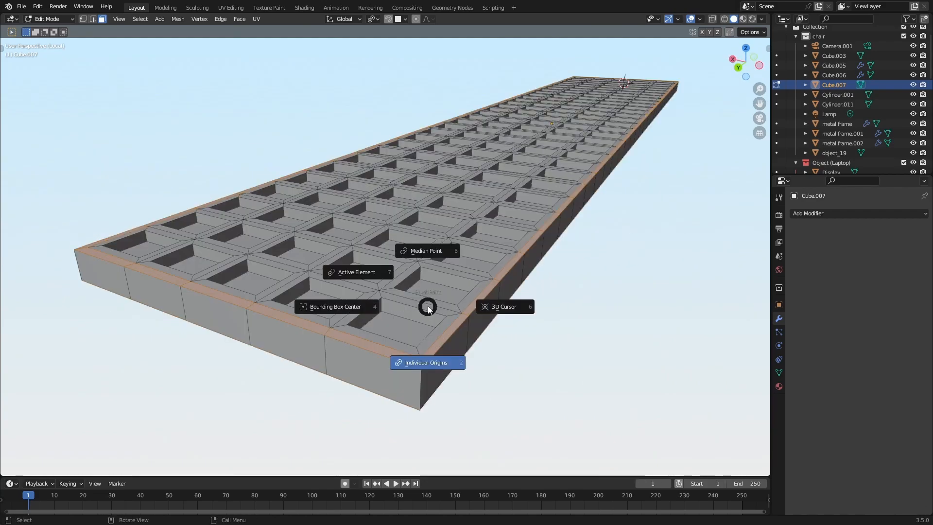
{"action": "key", "text": "period"}
{"action": "left_click", "coordinate": [421, 224]}
{"action": "middle_click_drag", "start_coordinate": [442, 371], "coordinate": [441, 357]}
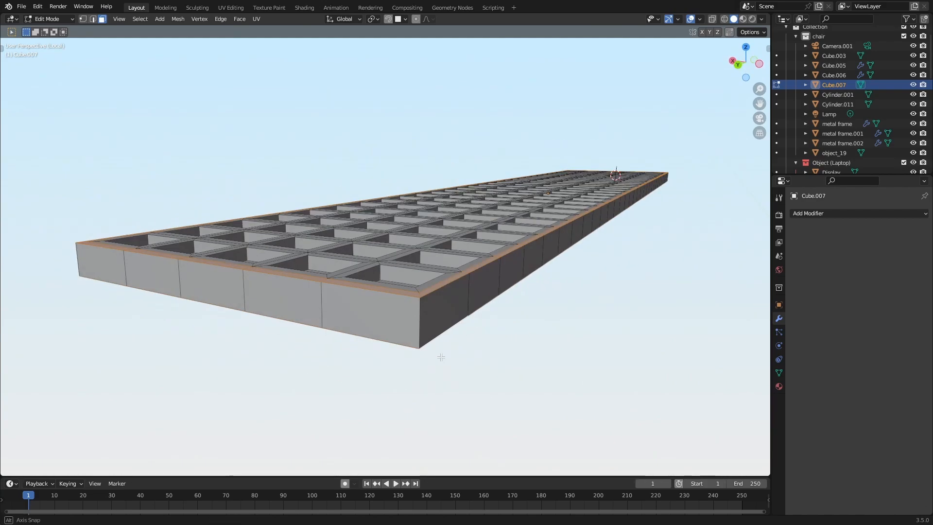
Extrude the selected rim faces, scale them to about 1.25 along Z and return to Object Mode
{"action": "key", "text": "s"}
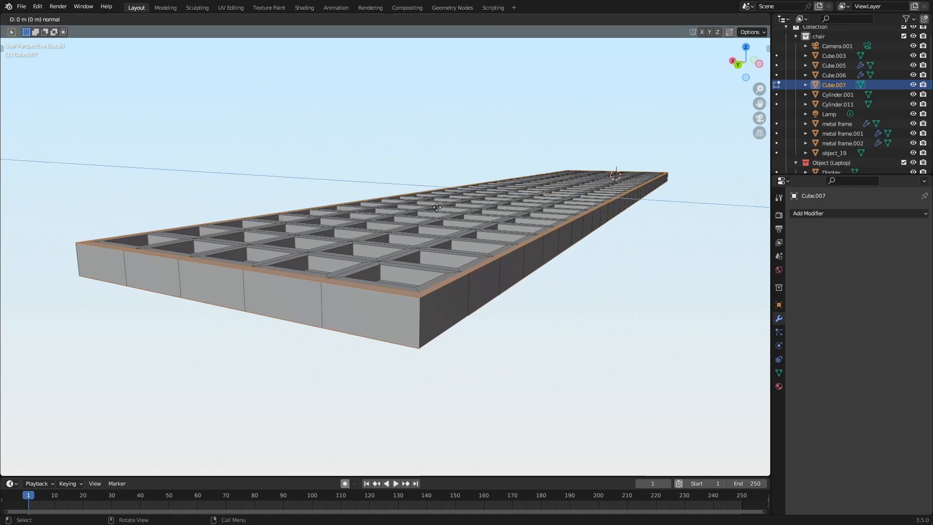
{"action": "key", "text": "z"}
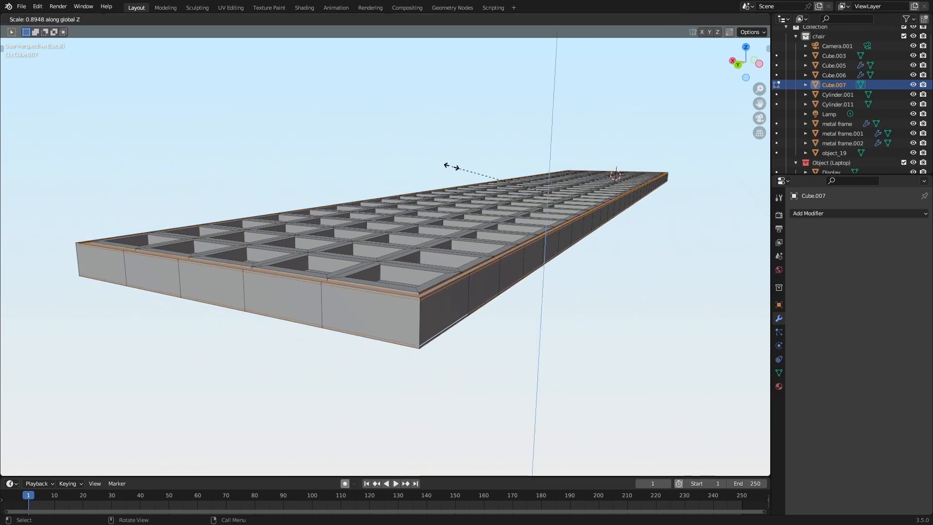
{"action": "key", "text": "Escape"}
{"action": "key", "text": "s"}
{"action": "key", "text": "z"}
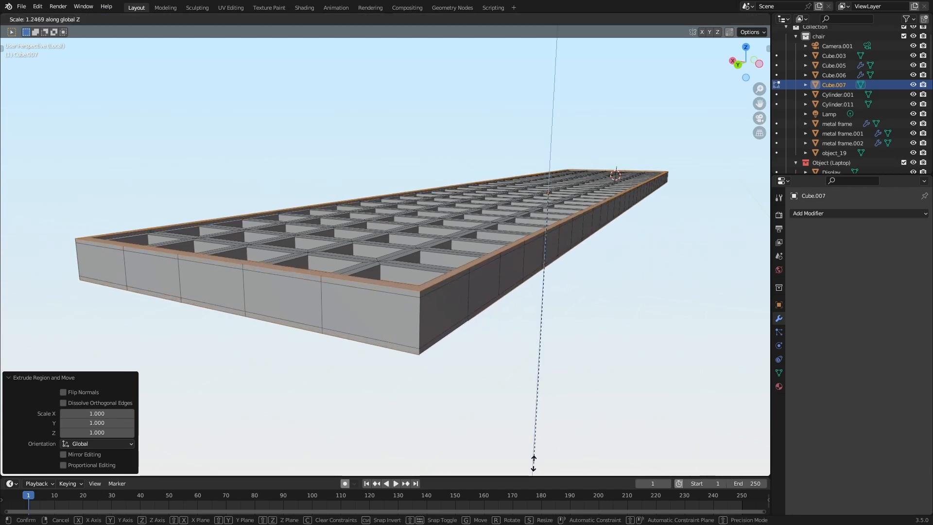
{"action": "left_click", "coordinate": [535, 462]}
{"action": "middle_click_drag", "start_coordinate": [535, 462], "coordinate": [527, 399]}
{"action": "key", "text": "Tab"}
Add a Bevel modifier to the recessed slab
{"action": "left_click", "coordinate": [820, 218]}
{"action": "left_click", "coordinate": [719, 244]}
{"action": "middle_click_drag", "start_coordinate": [714, 272], "coordinate": [548, 320]}
{"action": "right_click", "coordinate": [537, 315]}
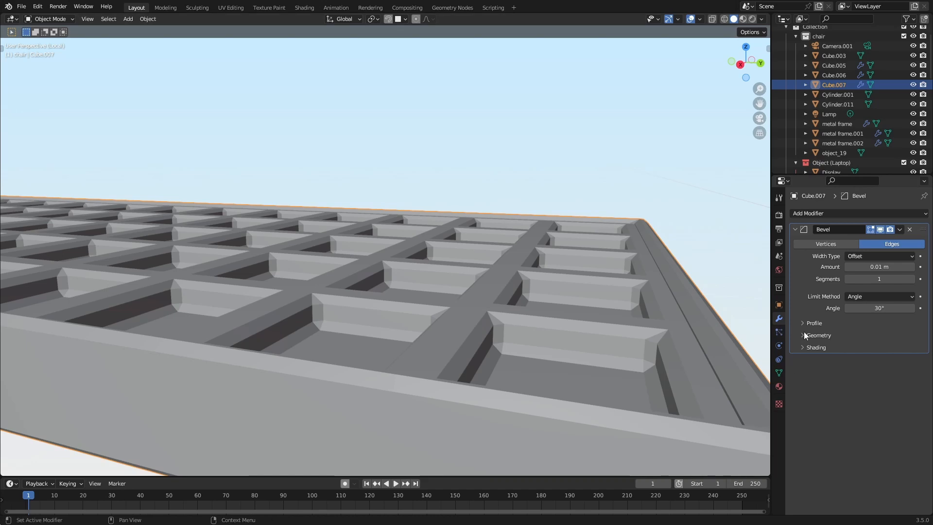
Try the Bevel modifier's limit angle at 0° and undo the change
{"action": "left_click_drag", "start_coordinate": [890, 306], "coordinate": [846, 307]}
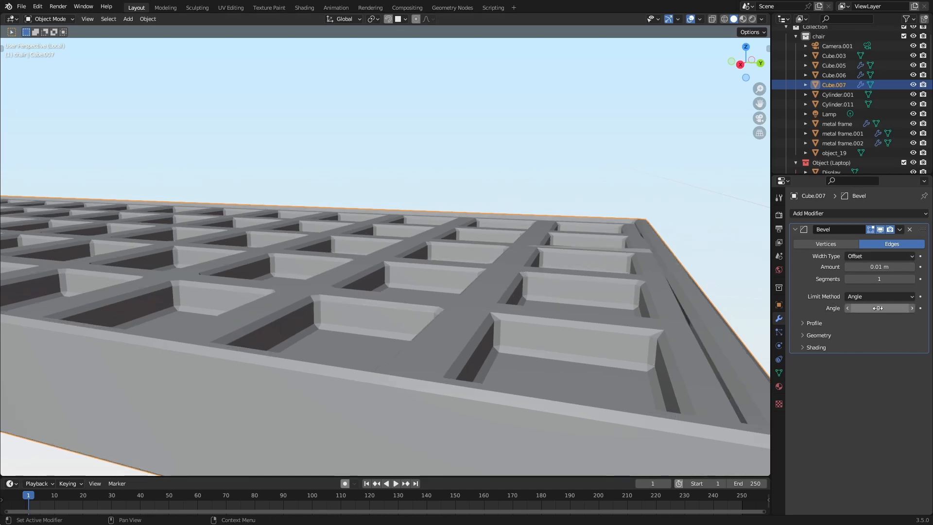
{"action": "key", "text": "ctrl+z"}
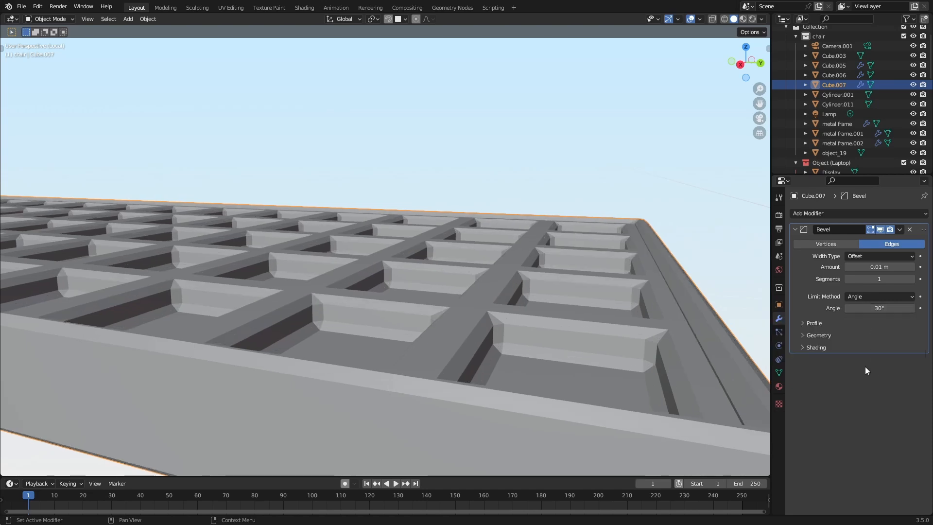
{"action": "key", "text": "ctrl+shift+z"}
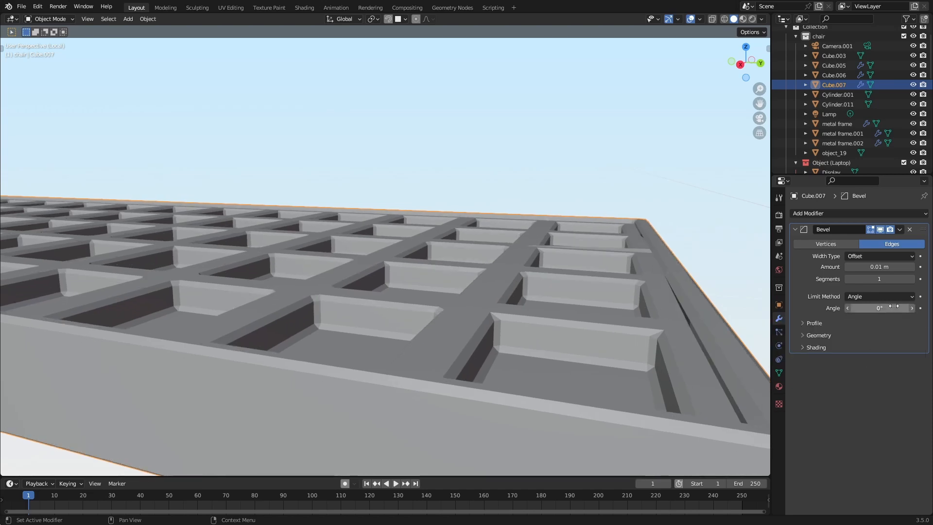
{"action": "key", "text": "ctrl+z"}
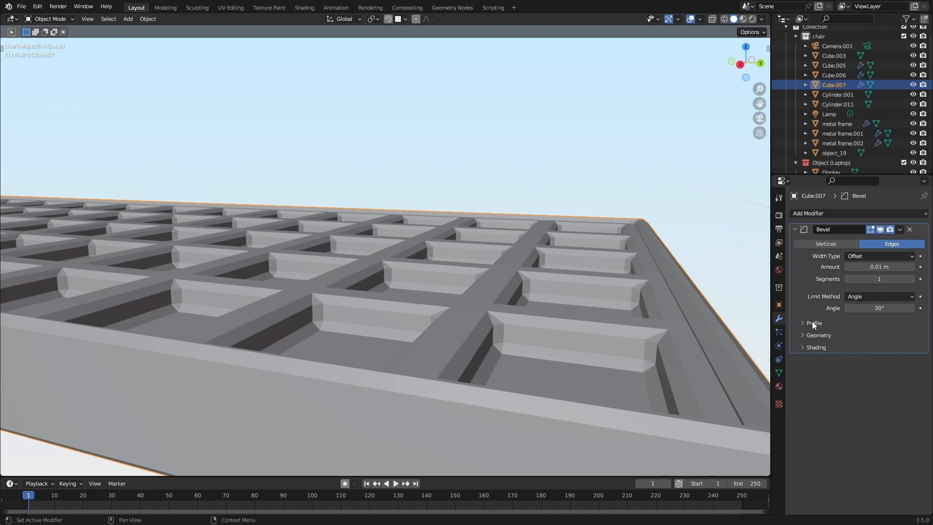
Set the Bevel modifier's width type to Absolute
{"action": "left_click", "coordinate": [869, 256]}
{"action": "left_click", "coordinate": [875, 311]}
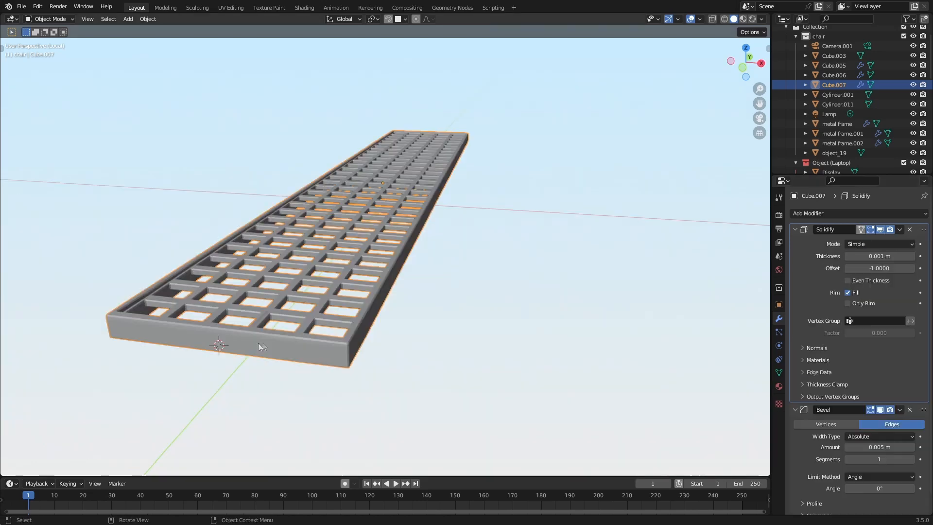
Examine the open grid cells and the bevelled outer frame from several angles
{"action": "middle_click_drag", "start_coordinate": [370, 340], "coordinate": [354, 318]}
{"action": "middle_click_drag", "start_coordinate": [320, 367], "coordinate": [499, 321]}
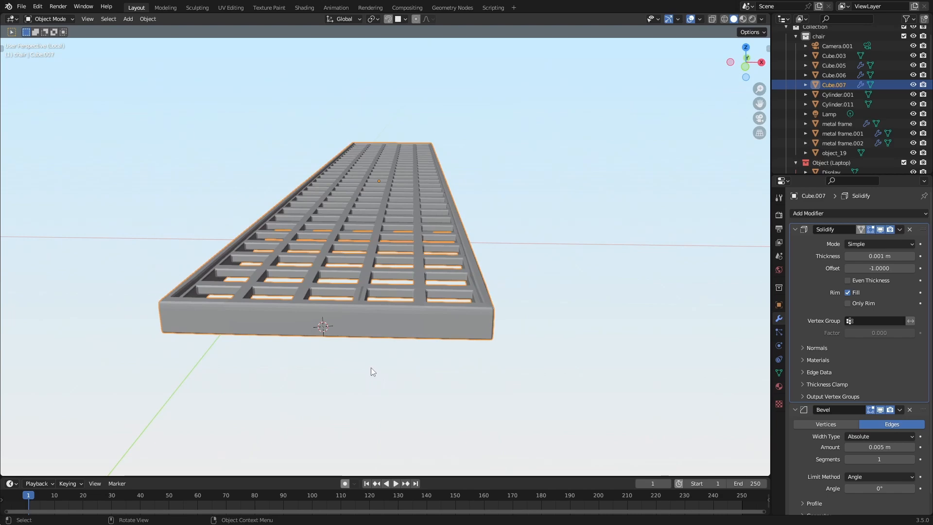
{"action": "middle_click_drag", "start_coordinate": [372, 368], "coordinate": [409, 374]}
{"action": "middle_click_drag", "start_coordinate": [476, 376], "coordinate": [344, 397]}
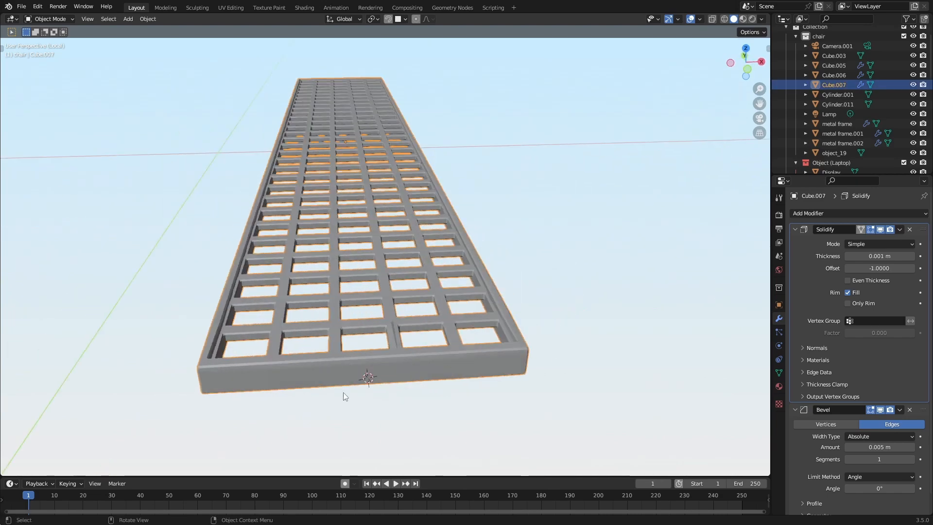
{"action": "middle_click_drag", "start_coordinate": [366, 353], "coordinate": [395, 310]}
{"action": "middle_click_drag", "start_coordinate": [492, 316], "coordinate": [415, 355]}
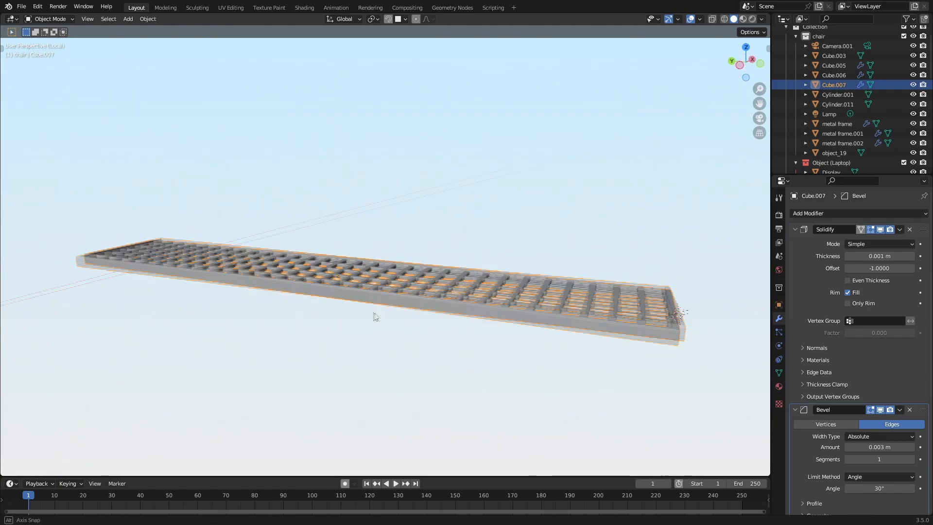
{"action": "middle_click_drag", "start_coordinate": [374, 317], "coordinate": [270, 352]}
Add a mesh plane beside the grid's long side and scale it down repeatedly to a small patch
{"action": "mouse_move", "coordinate": [511, 324]}
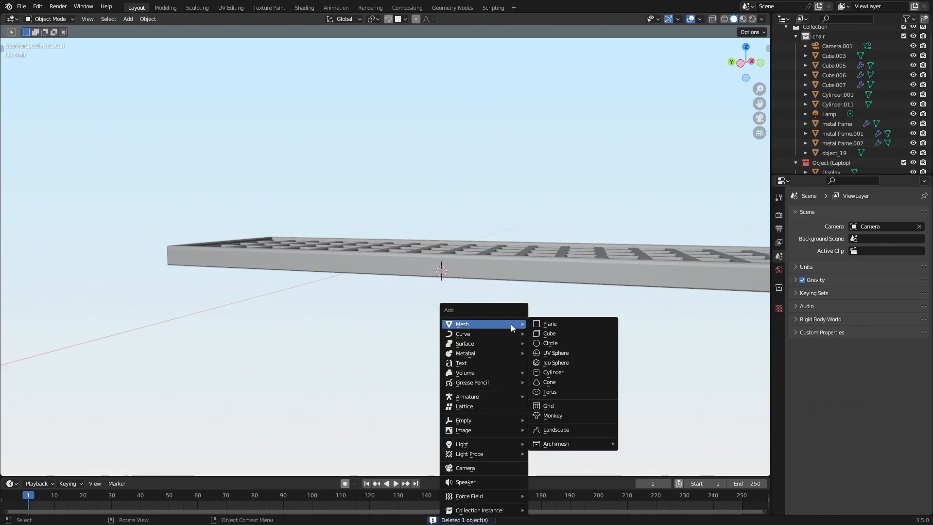
{"action": "left_click", "coordinate": [546, 322]}
{"action": "key", "text": "s"}
{"action": "left_click", "coordinate": [562, 307]}
{"action": "key", "text": "s"}
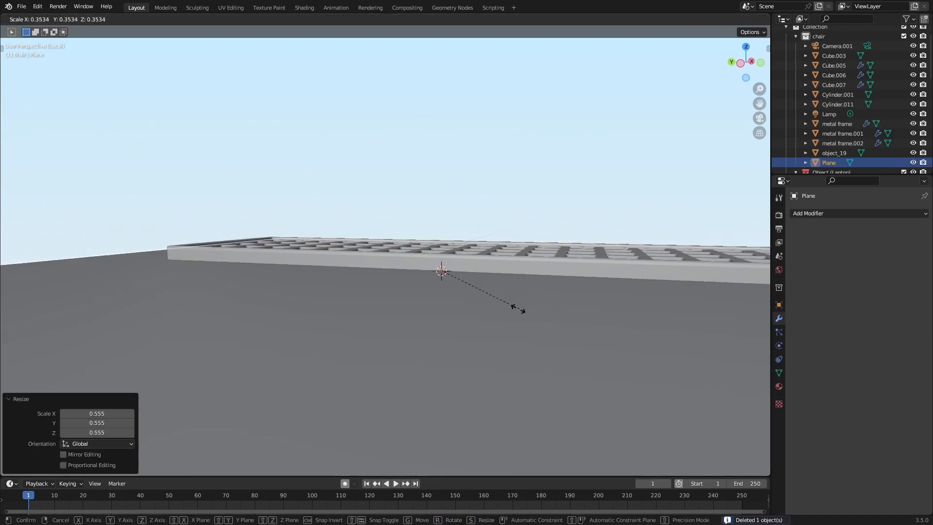
{"action": "left_click", "coordinate": [516, 307]}
{"action": "key", "text": "s"}
{"action": "left_click", "coordinate": [488, 293]}
{"action": "middle_click_drag", "start_coordinate": [486, 294], "coordinate": [525, 375]}
{"action": "key", "text": "s"}
{"action": "left_click", "coordinate": [371, 307]}
Stretch the upright plane along Y so it runs lengthwise along the grid's outer side
{"action": "middle_click_drag", "start_coordinate": [370, 305], "coordinate": [473, 320]}
{"action": "scroll", "coordinate": [471, 318], "scroll_direction": "up", "scroll_amount": 5}
{"action": "key", "text": "s"}
{"action": "key", "text": "y"}
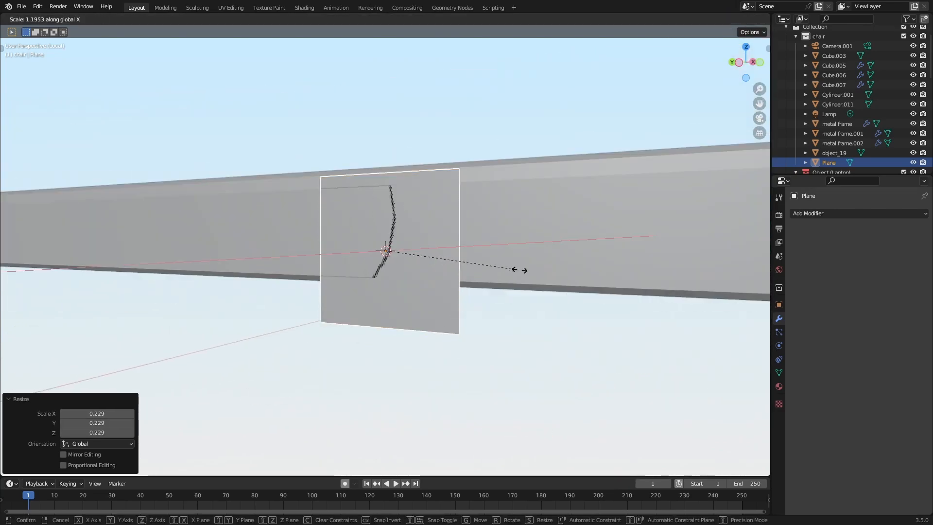
{"action": "left_click", "coordinate": [182, 308]}
Rotate the plane 0.37° about Z and move it along X against the grid's side face
{"action": "middle_click_drag", "start_coordinate": [182, 309], "coordinate": [319, 358]}
{"action": "key", "text": "r"}
{"action": "left_click", "coordinate": [318, 362]}
{"action": "key", "text": "g"}
{"action": "key", "text": "x"}
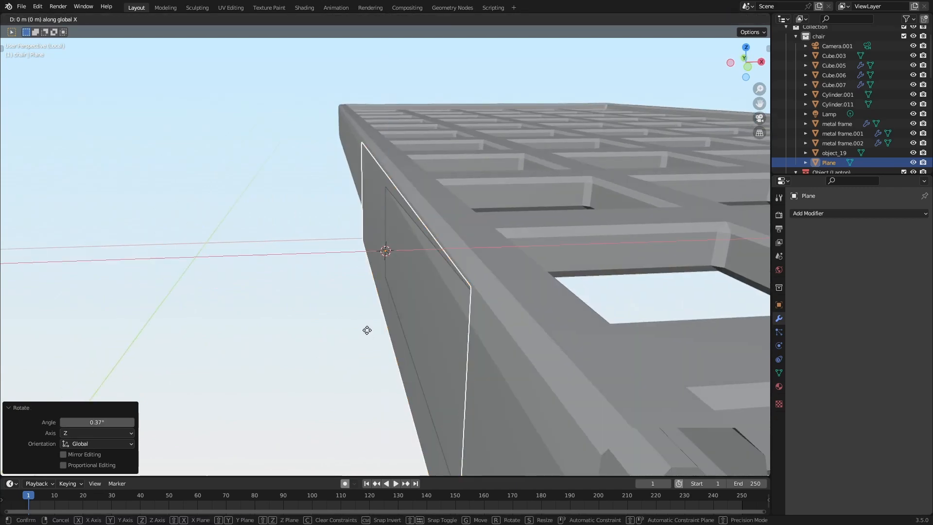
{"action": "left_click", "coordinate": [395, 304]}
Scale the plane along Z to fit within the height of the grid's side face
{"action": "middle_click_drag", "start_coordinate": [395, 307], "coordinate": [389, 325]}
{"action": "key", "text": "s"}
{"action": "key", "text": "z"}
{"action": "left_click", "coordinate": [389, 317]}
Adjust the plane's height position on the grid's side face along Z, finishing with a move of -0.00031 m
{"action": "key", "text": "g"}
{"action": "key", "text": "z"}
{"action": "left_click", "coordinate": [389, 290]}
{"action": "middle_click_drag", "start_coordinate": [373, 327], "coordinate": [190, 325], "text": "shift"}
{"action": "key", "text": "g"}
{"action": "key", "text": "z"}
{"action": "left_click", "coordinate": [196, 339]}
{"action": "middle_click_drag", "start_coordinate": [275, 361], "coordinate": [335, 219]}
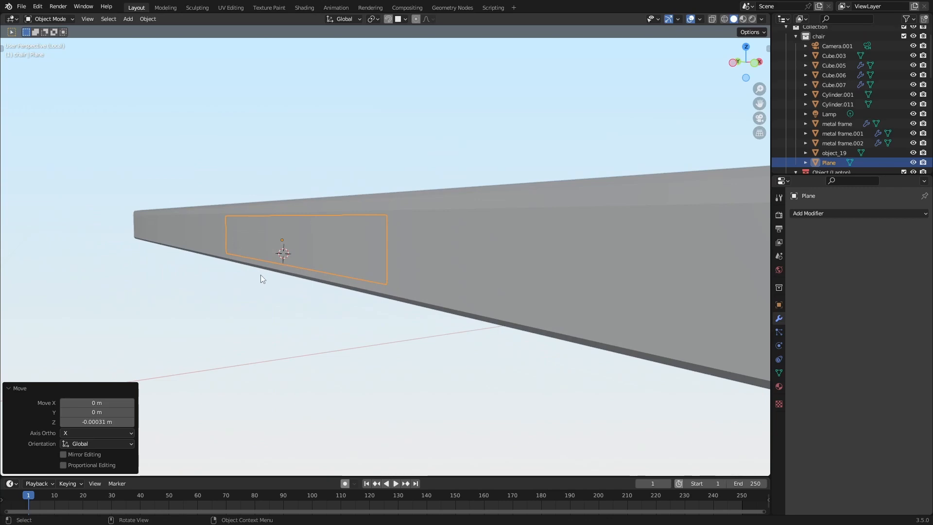
Switch to the Shading workspace and create a new material for the plane
{"action": "left_click", "coordinate": [310, 10]}
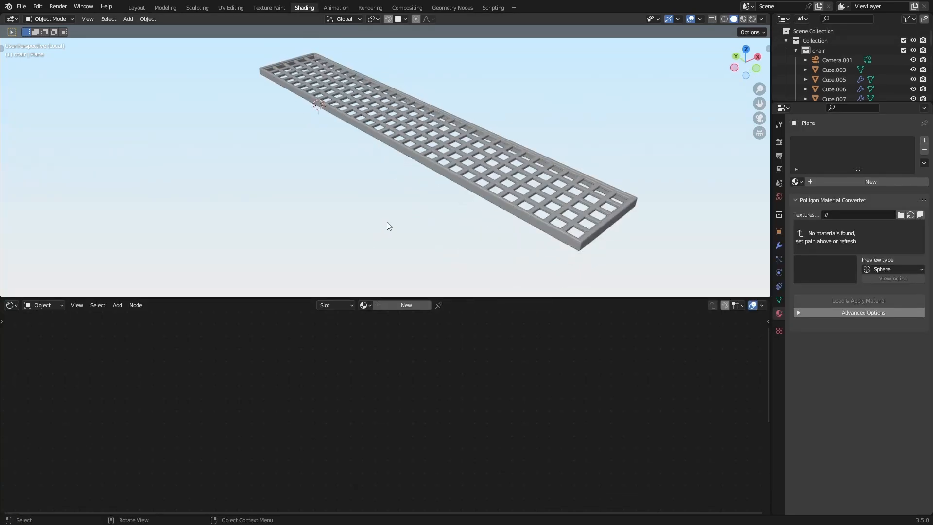
{"action": "left_click", "coordinate": [414, 305]}
{"action": "middle_click_drag", "start_coordinate": [386, 272], "coordinate": [408, 264]}
{"action": "scroll", "coordinate": [349, 407], "scroll_direction": "down", "scroll_amount": 4}
{"action": "middle_click_drag", "start_coordinate": [351, 406], "coordinate": [423, 335]}
{"action": "scroll", "coordinate": [446, 439], "scroll_direction": "up", "scroll_amount": 4}
{"action": "middle_click_drag", "start_coordinate": [447, 442], "coordinate": [348, 312]}
{"action": "middle_click_drag", "start_coordinate": [357, 207], "coordinate": [384, 195]}
{"action": "middle_click_drag", "start_coordinate": [384, 195], "coordinate": [336, 193], "text": "shift"}
{"action": "scroll", "coordinate": [364, 195], "scroll_direction": "up", "scroll_amount": 4}
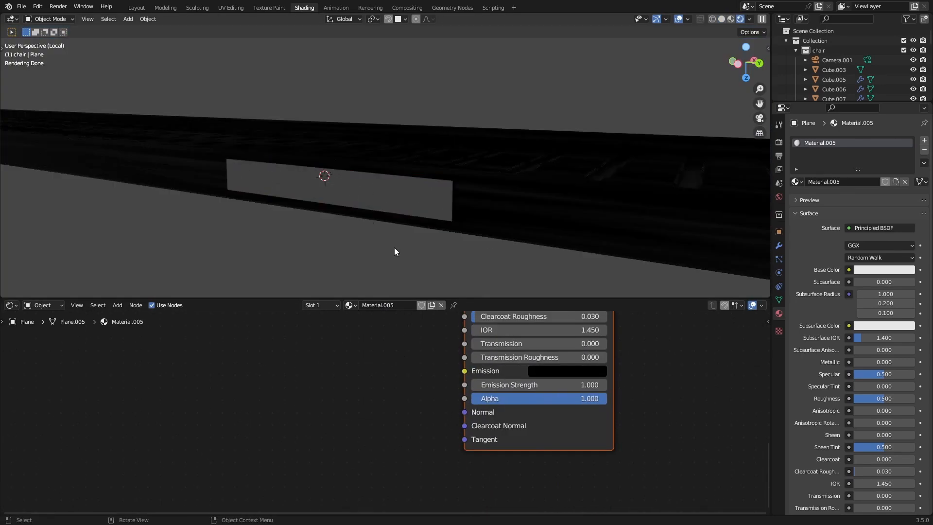
{"action": "middle_click_drag", "start_coordinate": [394, 251], "coordinate": [419, 210]}
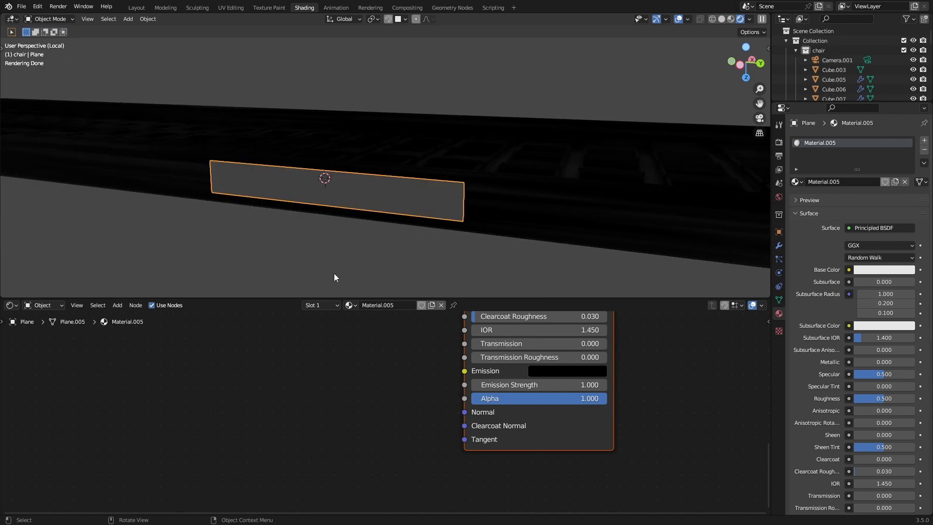
{"action": "middle_click_drag", "start_coordinate": [407, 282], "coordinate": [388, 254]}
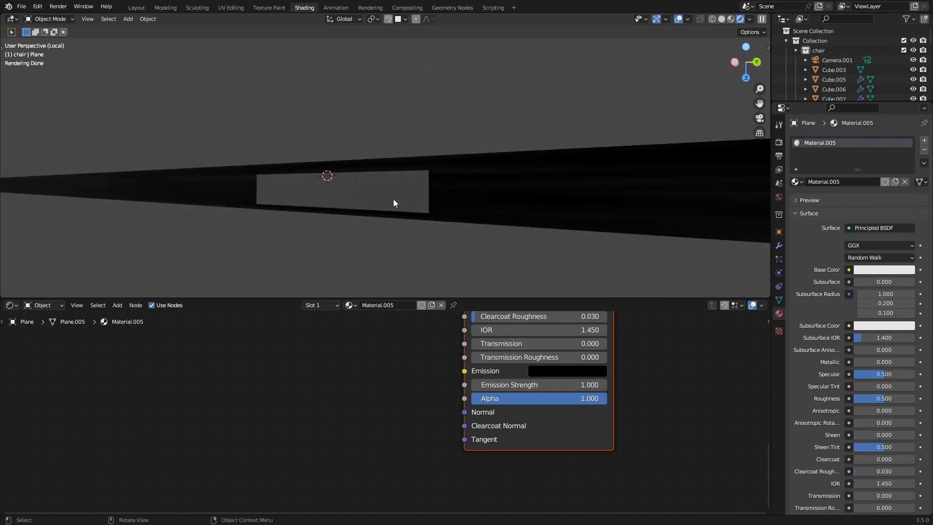
Add a Noise Texture node to the plane's material and connect its Fac output to the shader's Alpha
{"action": "left_click", "coordinate": [414, 204]}
{"action": "key", "text": "shift+a"}
{"action": "left_click", "coordinate": [396, 366]}
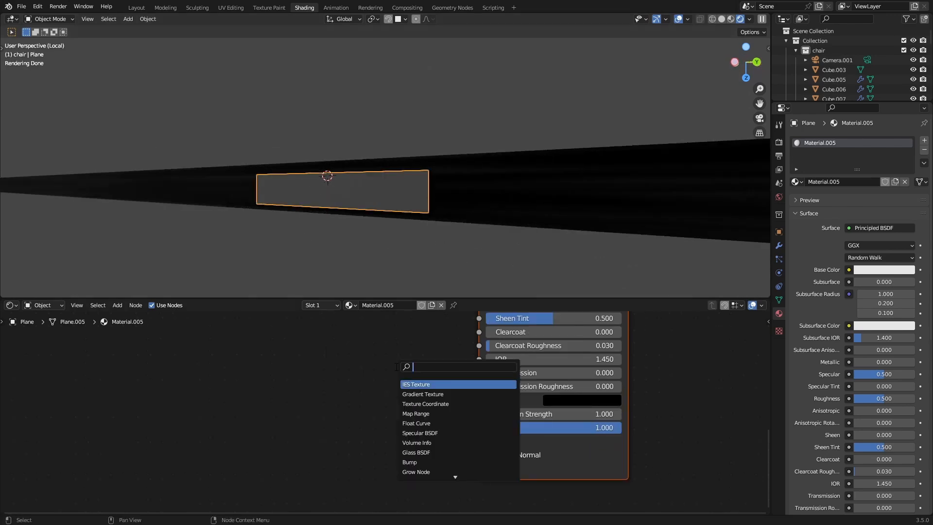
{"action": "key", "text": "Return"}
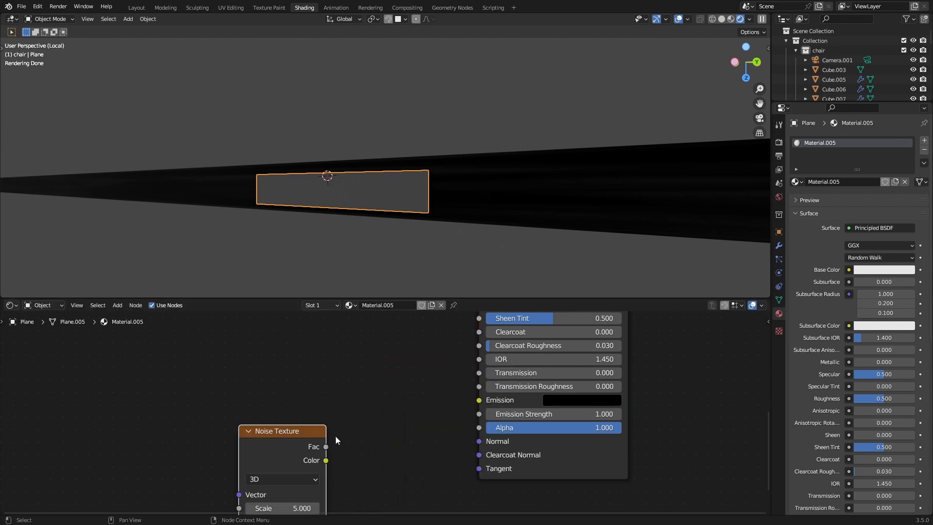
{"action": "left_click_drag", "start_coordinate": [417, 434], "coordinate": [496, 428]}
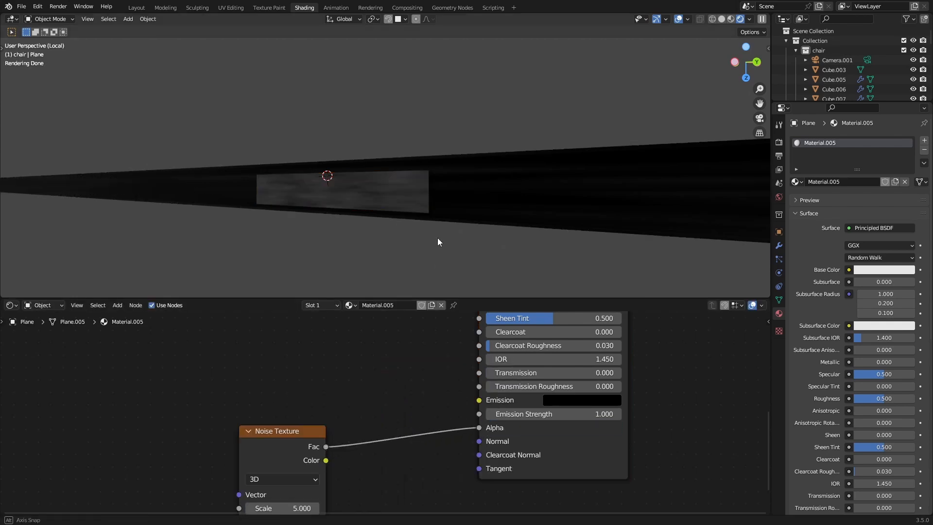
Select the plane and apply its object transform
{"action": "middle_click_drag", "start_coordinate": [438, 242], "coordinate": [474, 218]}
{"action": "left_click", "coordinate": [428, 202]}
{"action": "middle_click_drag", "start_coordinate": [387, 233], "coordinate": [451, 229]}
{"action": "key", "text": "ctrl+a"}
{"action": "left_click", "coordinate": [407, 211]}
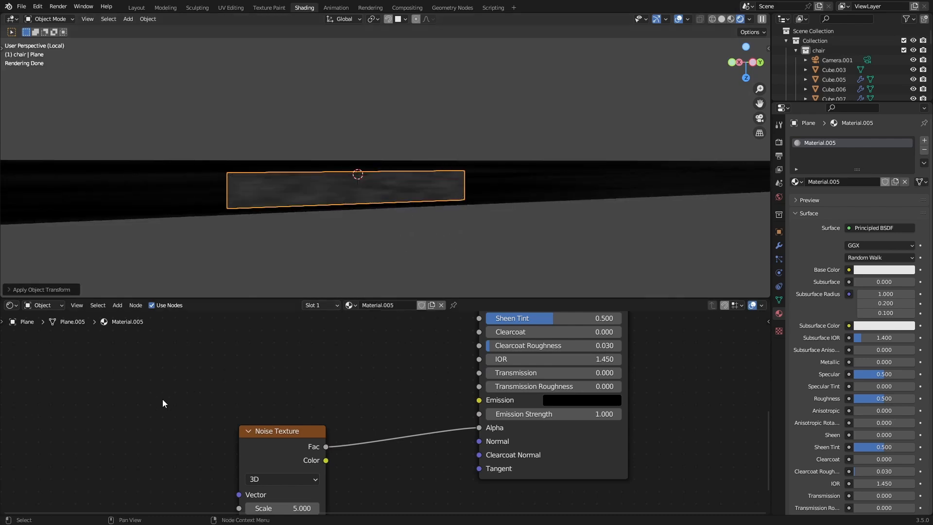
Add Texture Coordinate and Mapping nodes before the Noise Texture and feed the Mapping vector from the Object output
{"action": "middle_click_drag", "start_coordinate": [163, 403], "coordinate": [212, 381]}
{"action": "middle_click_drag", "start_coordinate": [428, 237], "coordinate": [406, 200]}
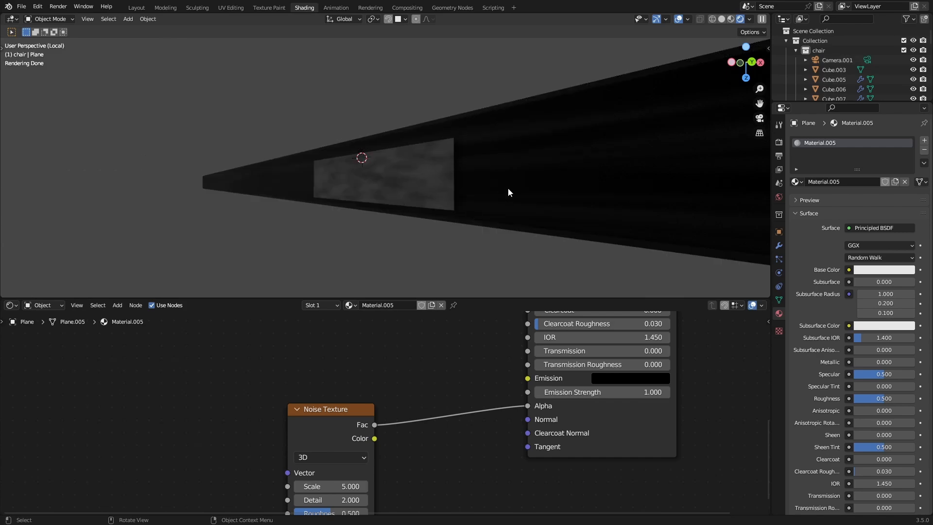
{"action": "middle_click_drag", "start_coordinate": [448, 227], "coordinate": [267, 200]}
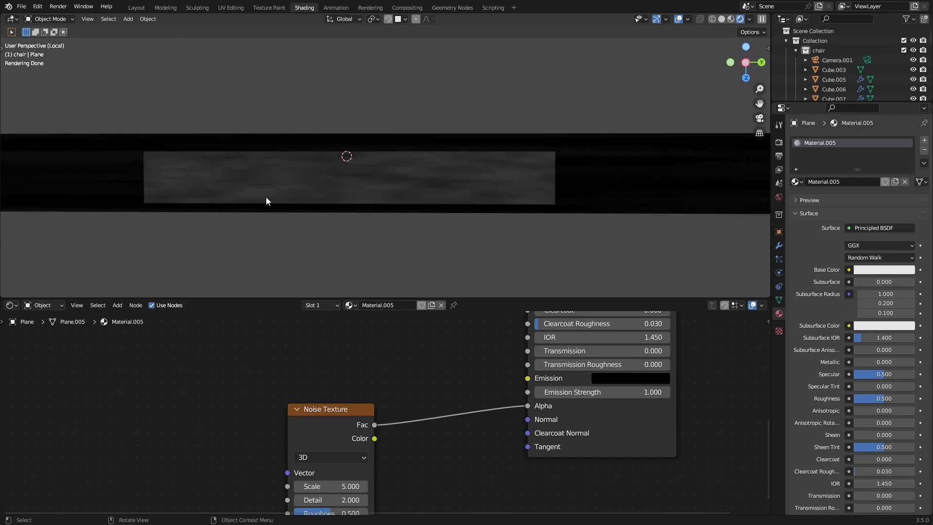
{"action": "middle_click_drag", "start_coordinate": [240, 416], "coordinate": [298, 386]}
{"action": "key", "text": "ctrl+t"}
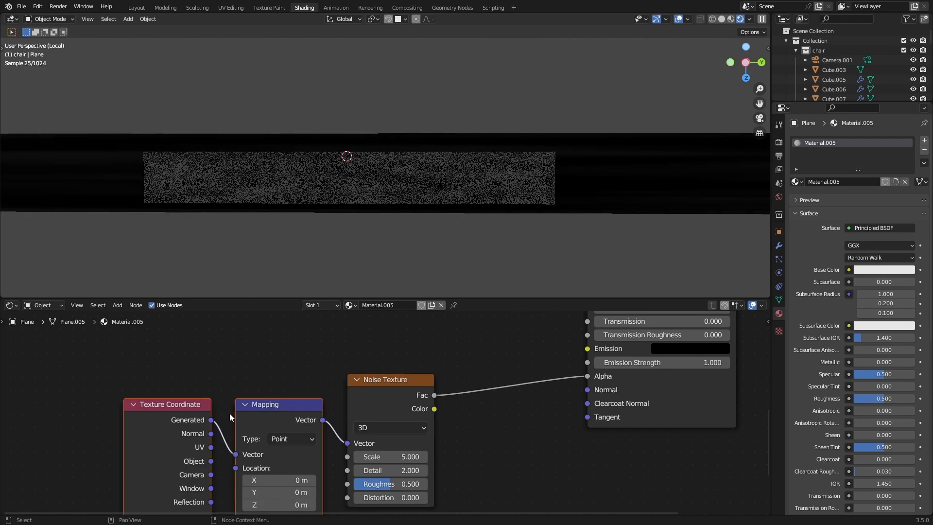
{"action": "middle_click_drag", "start_coordinate": [219, 437], "coordinate": [301, 384]}
{"action": "left_click_drag", "start_coordinate": [321, 399], "coordinate": [520, 396]}
Insert a ColorRamp node between the Noise Texture's Fac output and the shader's Alpha input
{"action": "middle_click_drag", "start_coordinate": [440, 282], "coordinate": [430, 191]}
{"action": "middle_click_drag", "start_coordinate": [400, 339], "coordinate": [297, 388]}
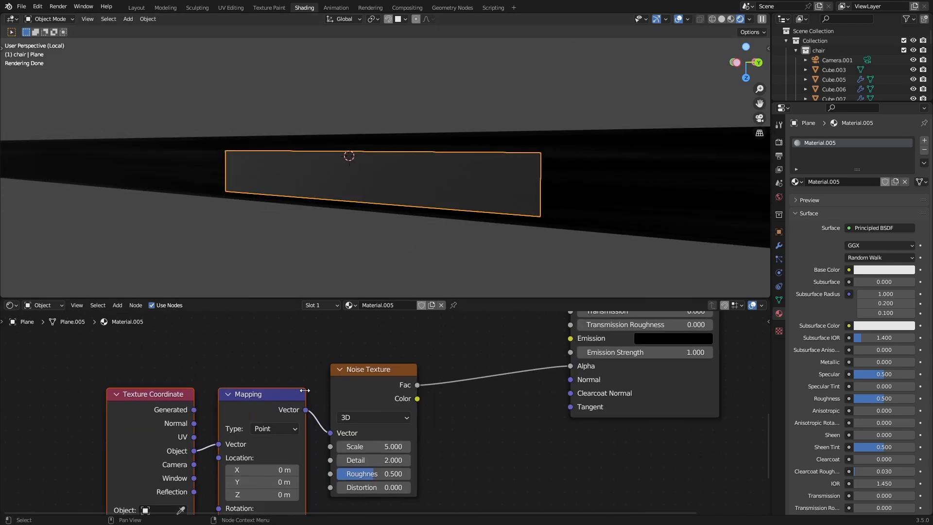
{"action": "scroll", "coordinate": [360, 447], "scroll_direction": "up", "scroll_amount": 3}
{"action": "middle_click_drag", "start_coordinate": [395, 233], "coordinate": [374, 227]}
{"action": "scroll", "coordinate": [376, 230], "scroll_direction": "up", "scroll_amount": 2}
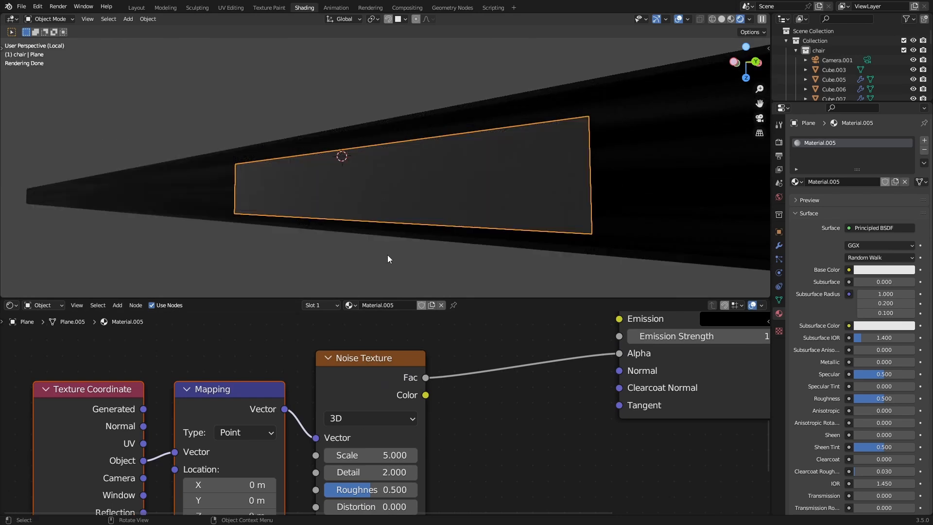
{"action": "left_click_drag", "start_coordinate": [410, 367], "coordinate": [398, 363]}
{"action": "key", "text": "shift+a"}
{"action": "left_click", "coordinate": [397, 358]}
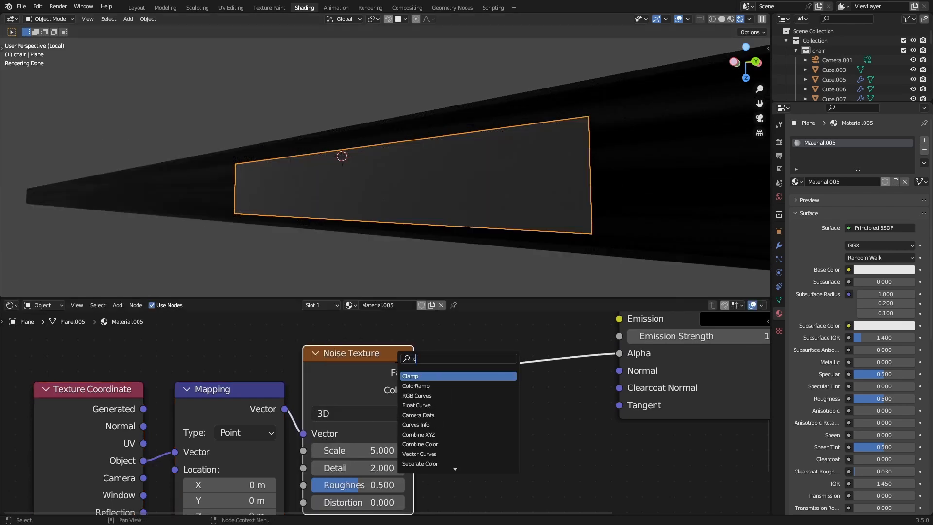
{"action": "key", "text": "Return"}
{"action": "left_click", "coordinate": [551, 404]}
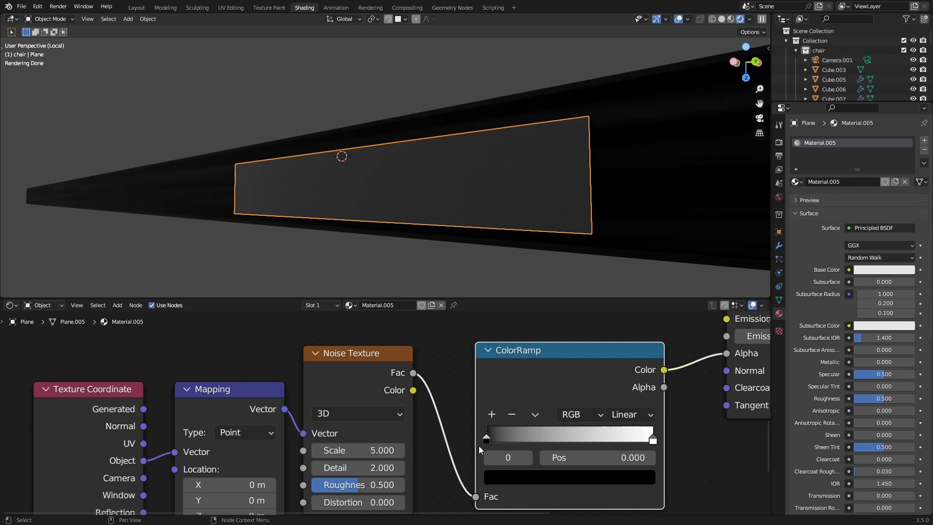
Tighten the ColorRamp by moving its black stop inward to about one third and its white stop to position 0.550
{"action": "left_click_drag", "start_coordinate": [488, 440], "coordinate": [542, 440]}
{"action": "left_click", "coordinate": [653, 440]}
{"action": "left_click_drag", "start_coordinate": [653, 441], "coordinate": [578, 439]}
{"action": "middle_click_drag", "start_coordinate": [446, 414], "coordinate": [466, 415]}
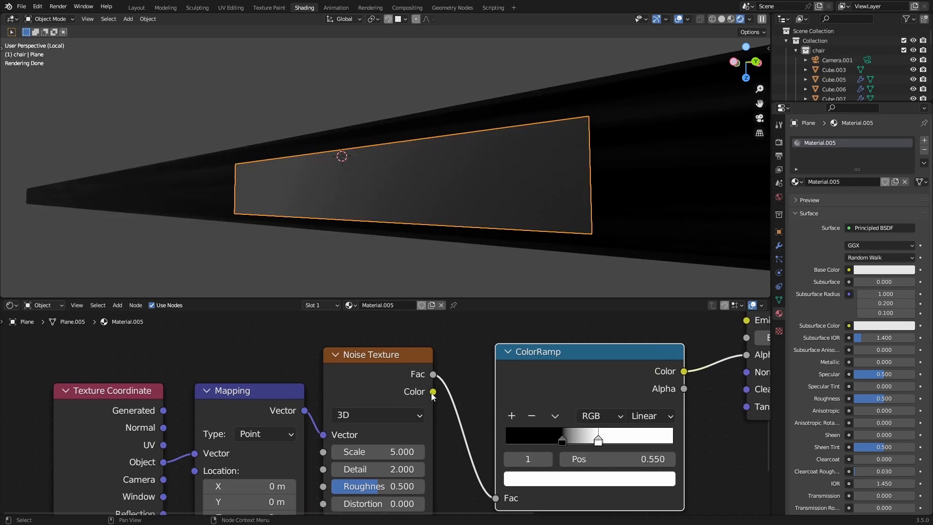
Set the Noise Texture to 4D with W 0.300 and scale 221.600, and shift the ColorRamp's black stop toward the white end
{"action": "left_click", "coordinate": [387, 366], "text": "ctrl+shift"}
{"action": "left_click_drag", "start_coordinate": [378, 452], "coordinate": [418, 452]}
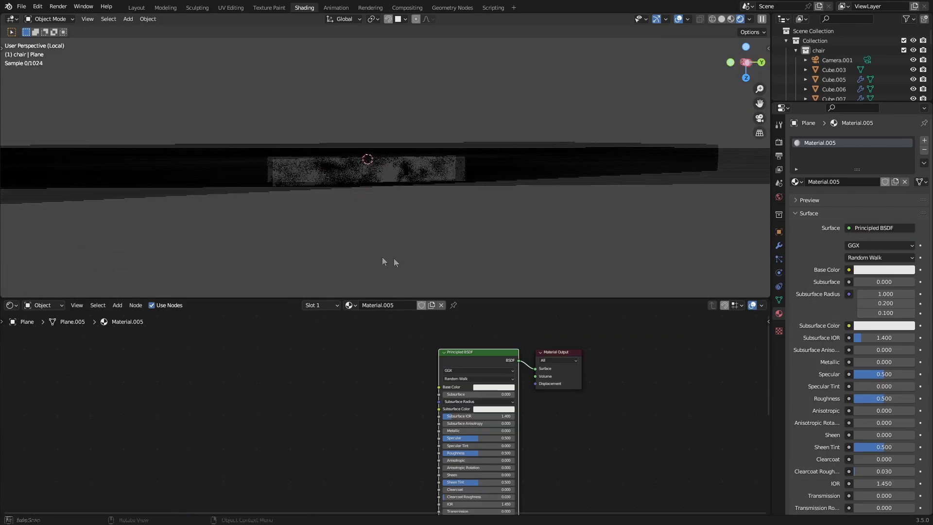
{"action": "middle_click_drag", "start_coordinate": [384, 261], "coordinate": [454, 235]}
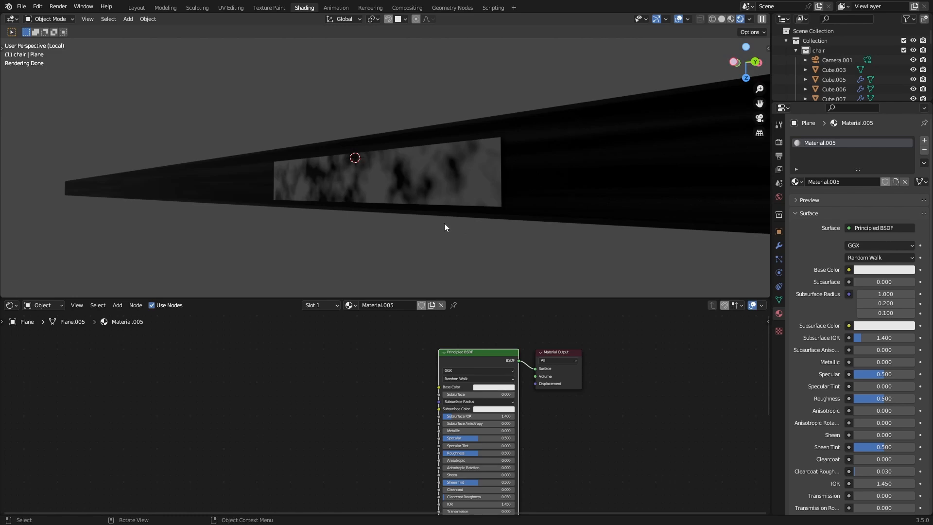
{"action": "middle_click_drag", "start_coordinate": [412, 203], "coordinate": [530, 174]}
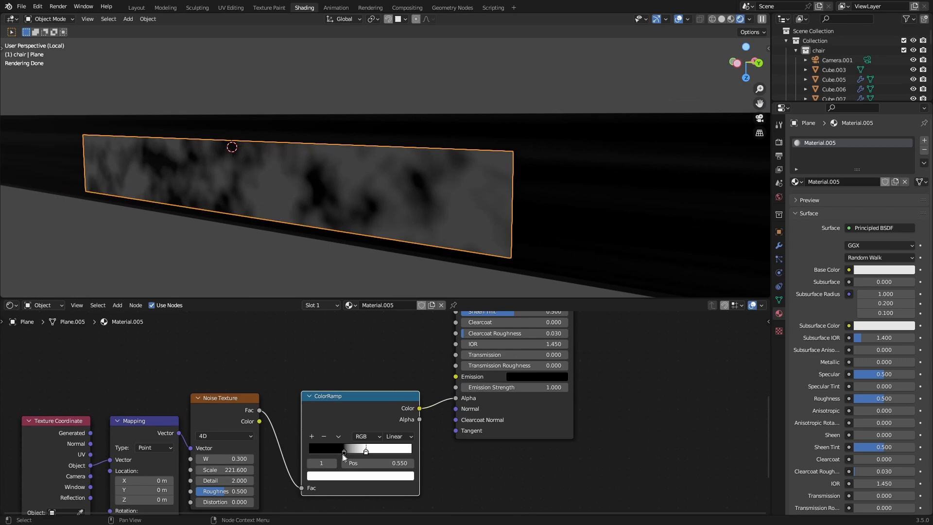
{"action": "left_click_drag", "start_coordinate": [345, 453], "coordinate": [384, 456]}
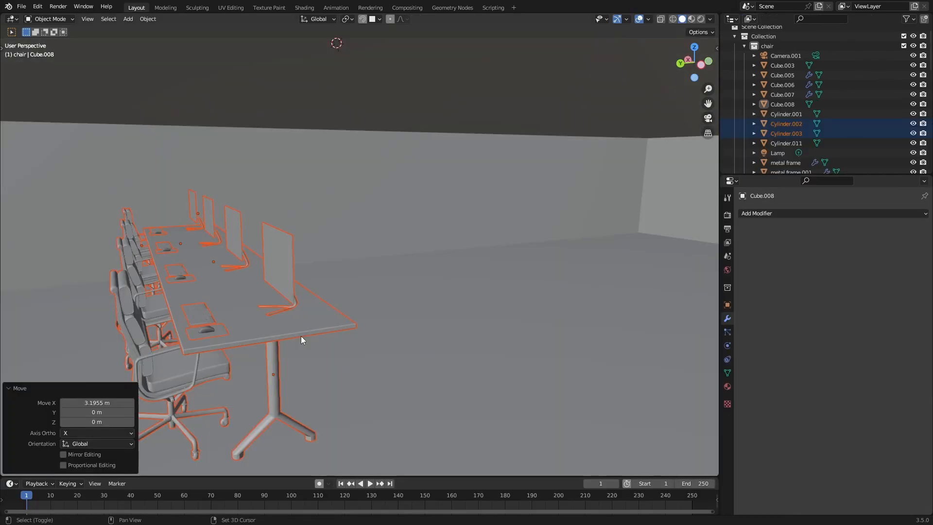
Duplicate the selected desk row with its chairs and monitors, offsetting the copy -1.711 m along Y
{"action": "key", "text": "g"}
{"action": "key", "text": "y"}
{"action": "left_click", "coordinate": [448, 313]}
{"action": "middle_click_drag", "start_coordinate": [448, 314], "coordinate": [371, 326], "text": "shift"}
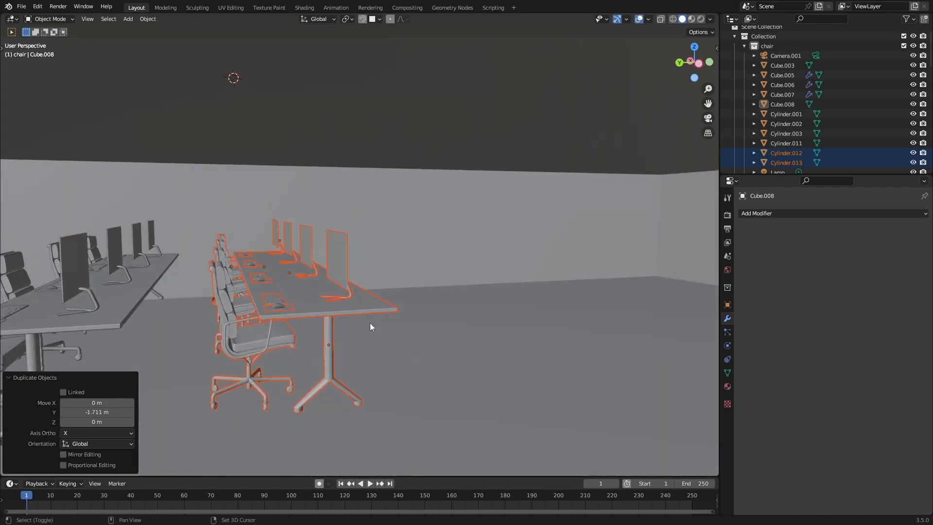
Duplicate the newest desk row along negative Y and shift the copy back about 0.25 m along Y to adjust the spacing
{"action": "key", "text": "shift+d"}
{"action": "key", "text": "y"}
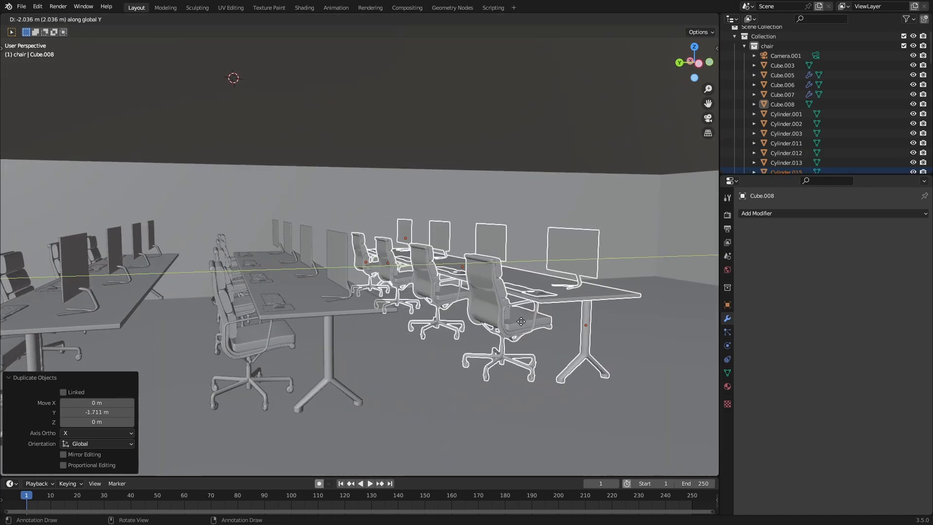
{"action": "left_click", "coordinate": [515, 321]}
{"action": "middle_click_drag", "start_coordinate": [515, 321], "coordinate": [417, 355]}
{"action": "key", "text": "g"}
{"action": "key", "text": "y"}
{"action": "left_click", "coordinate": [455, 351]}
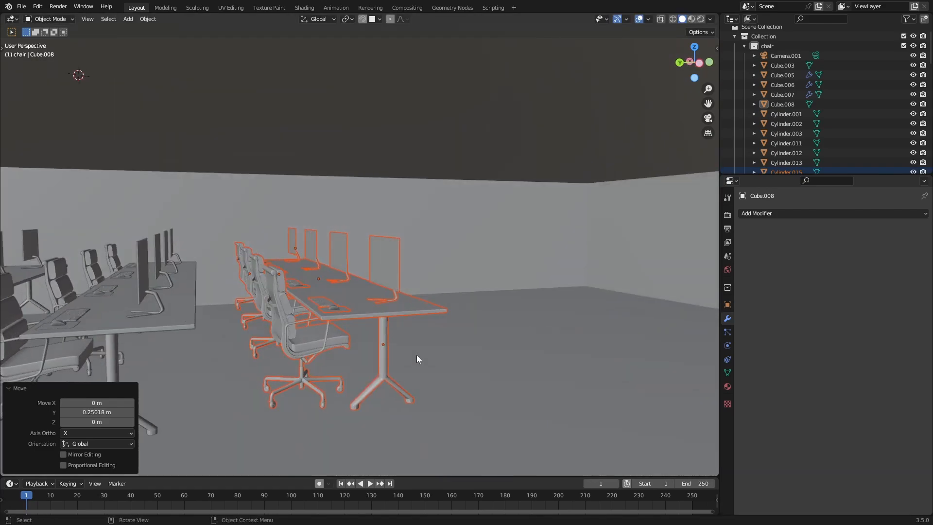
Add one more copy of the selected desk row, offset -1.696 m along Y
{"action": "key", "text": "shift+d"}
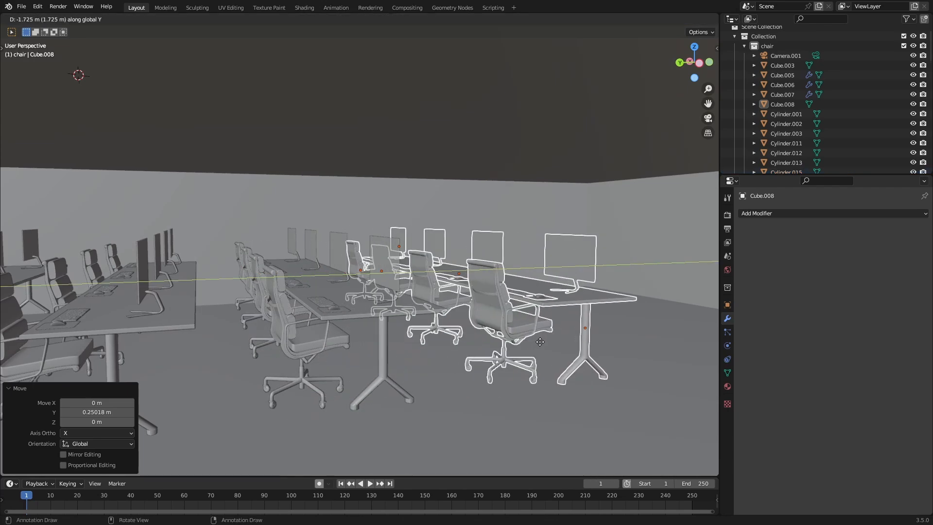
{"action": "left_click", "coordinate": [444, 349]}
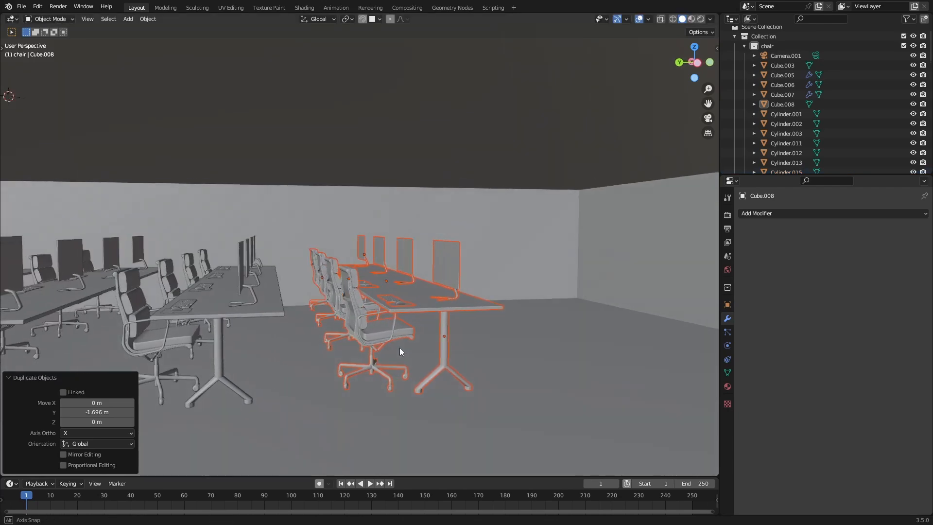